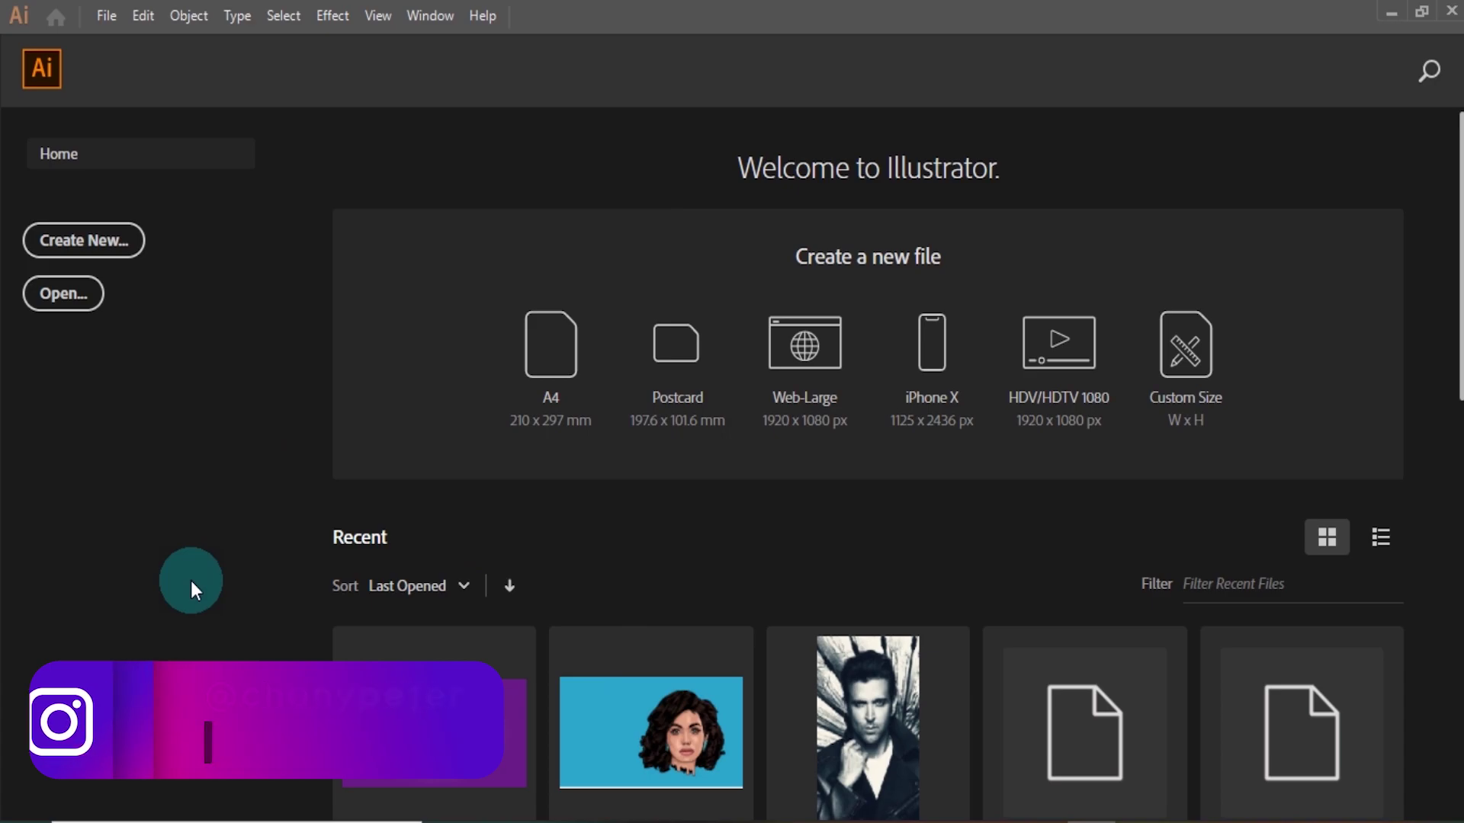
Step: Scroll the Home screen's Recent files to find and open THE ROCK.ai
scroll(610, 754, down, 5)
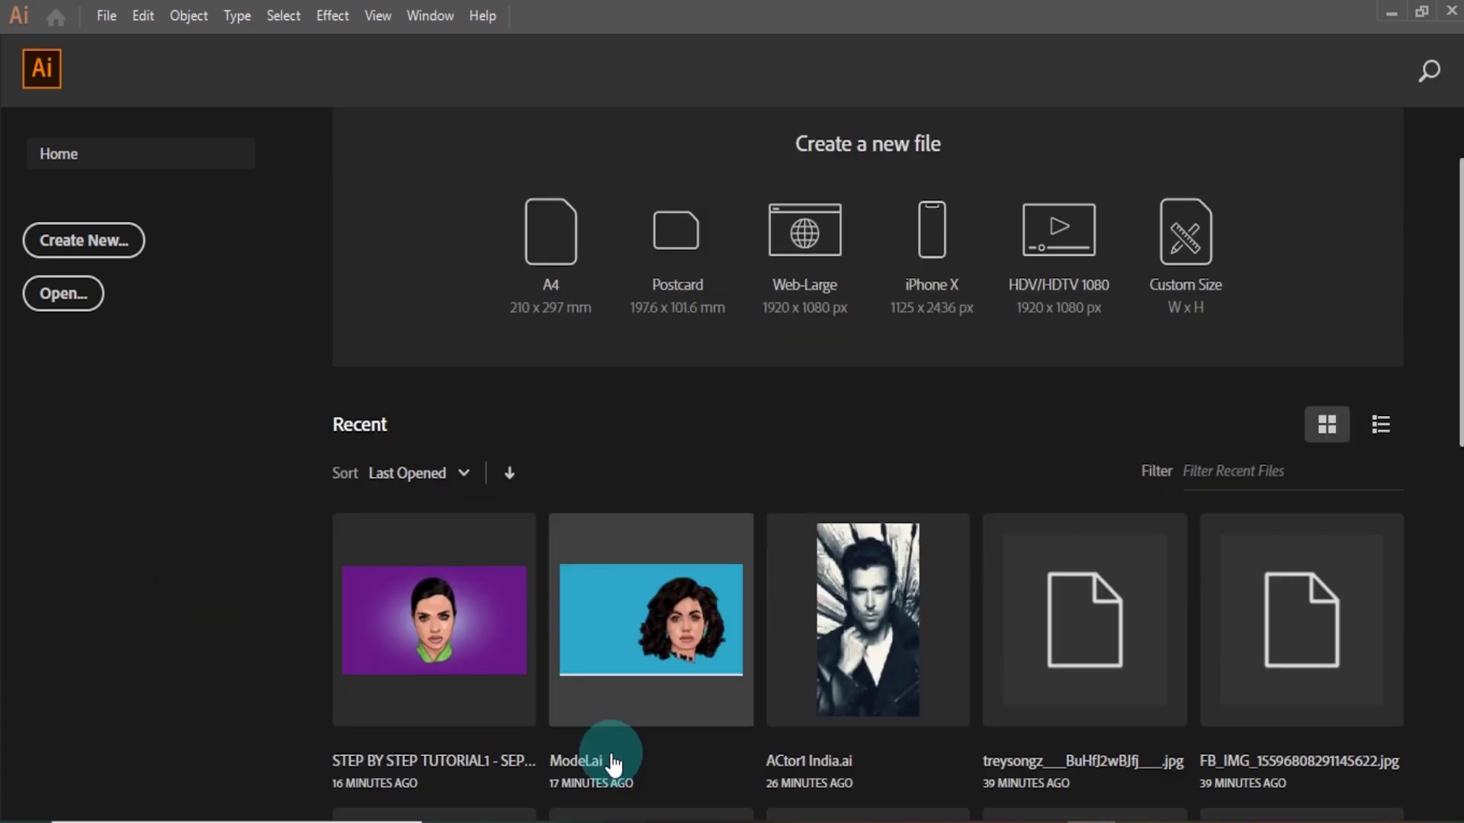
scroll(611, 754, down, 3)
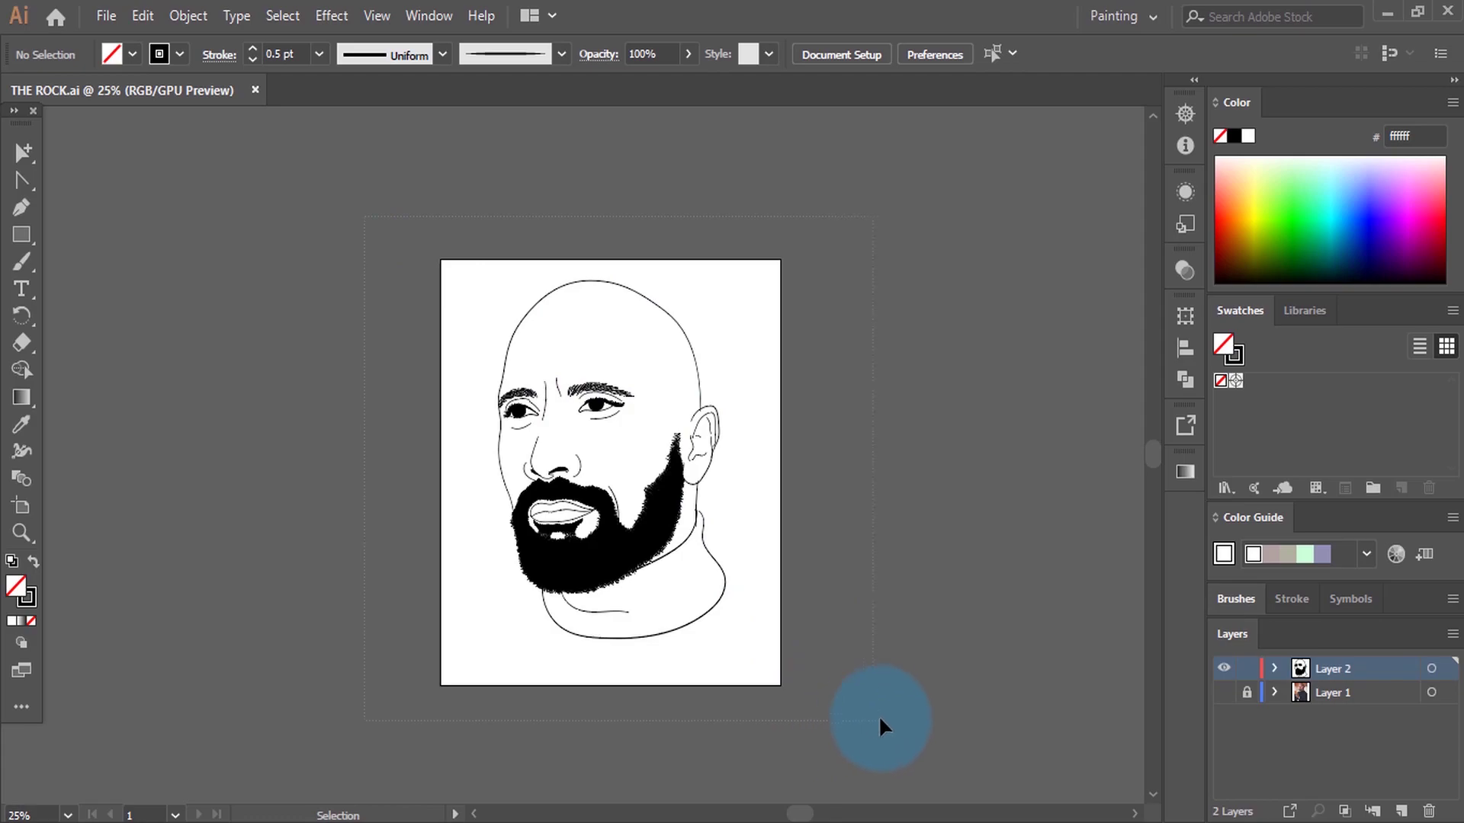
Step: Inspect the ear up close, then marquee-select all of the face's line-art paths
key(ctrl+a)
scroll(705, 397, up, 4)
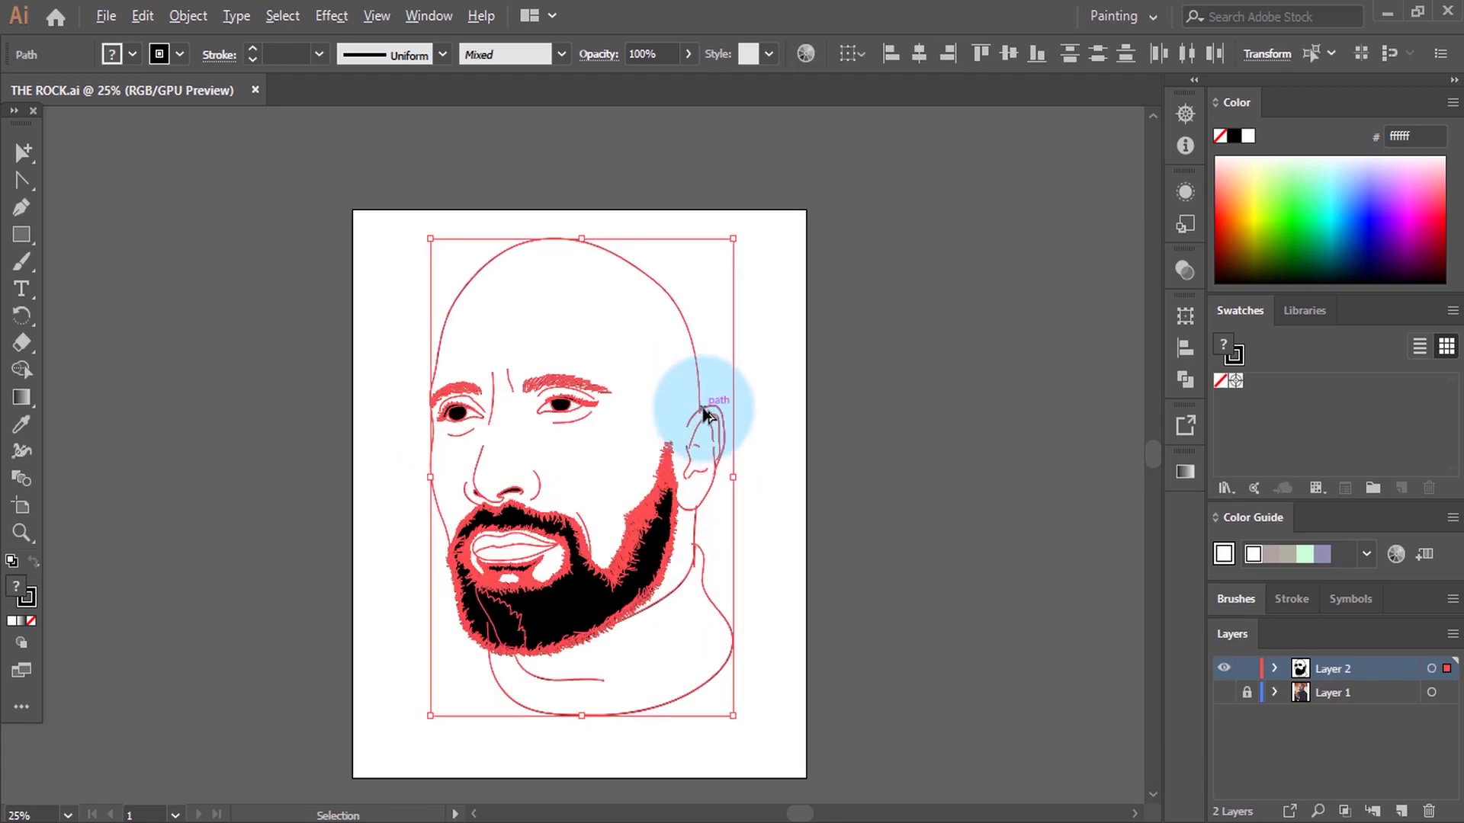
scroll(712, 427, up, 4)
scroll(821, 480, down, 4)
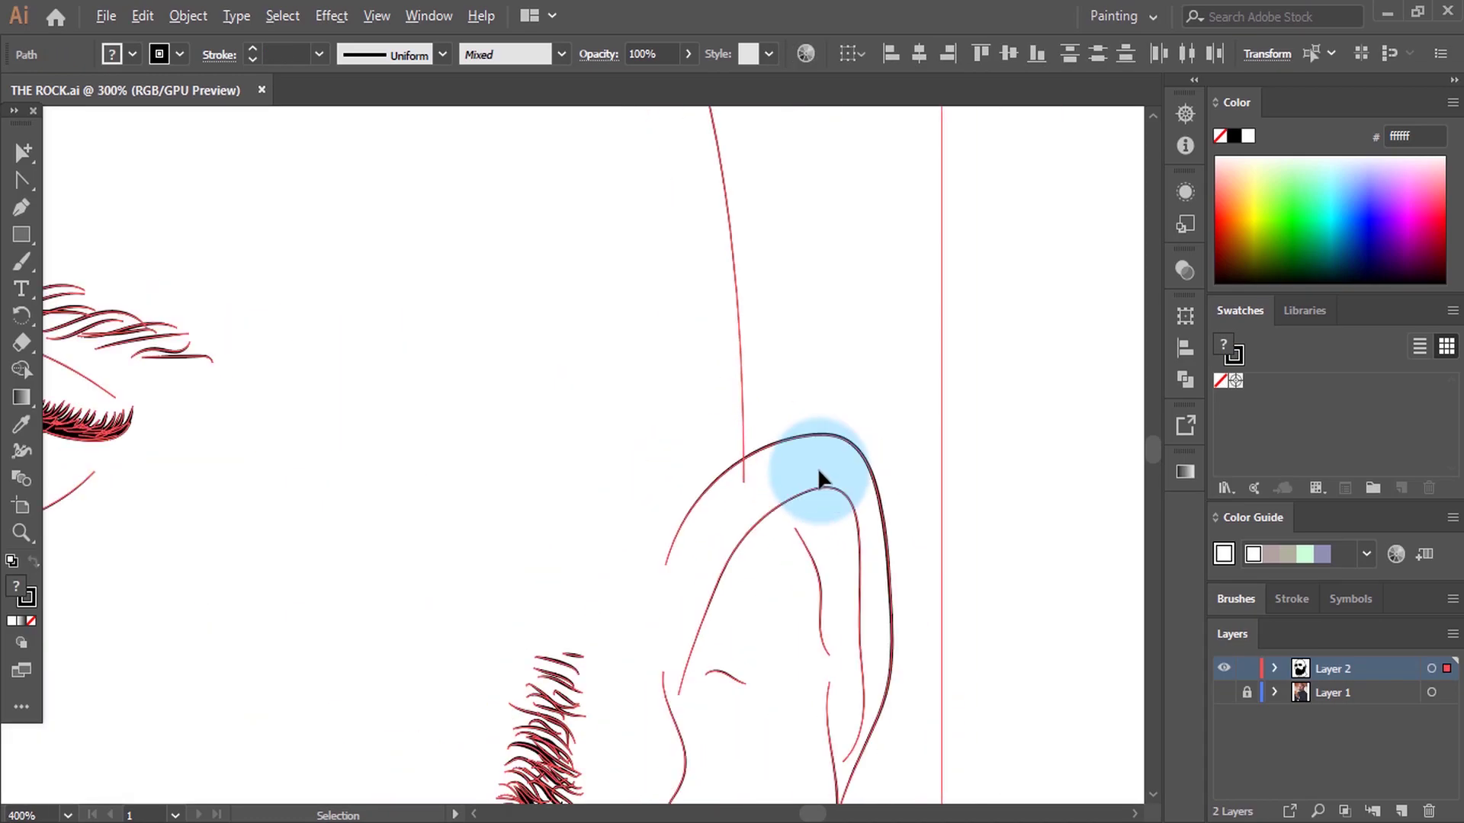
scroll(827, 480, up, 6)
click(843, 418)
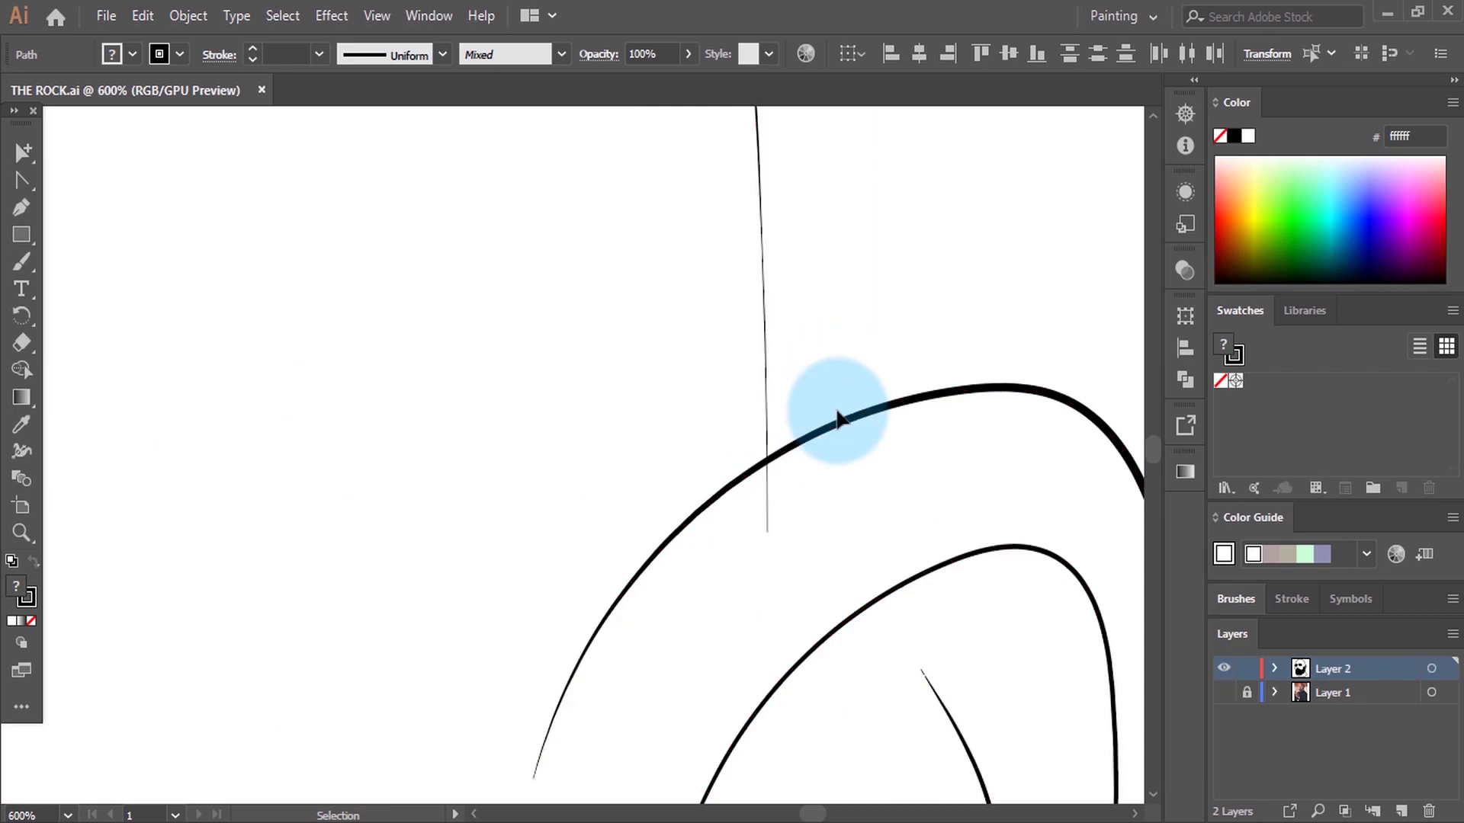
scroll(819, 427, down, 4)
scroll(822, 453, down, 5)
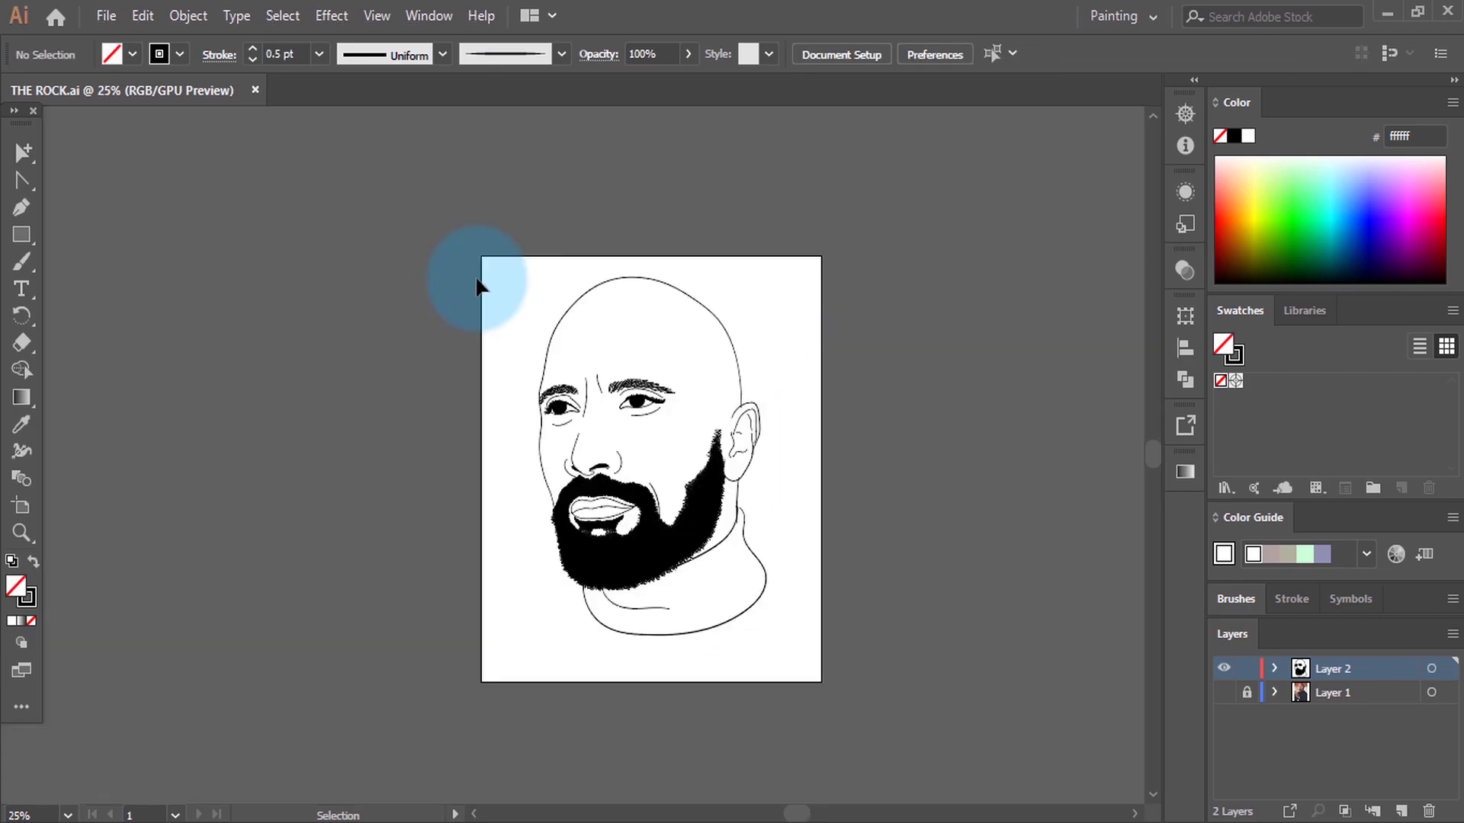
drag(474, 249, 869, 712)
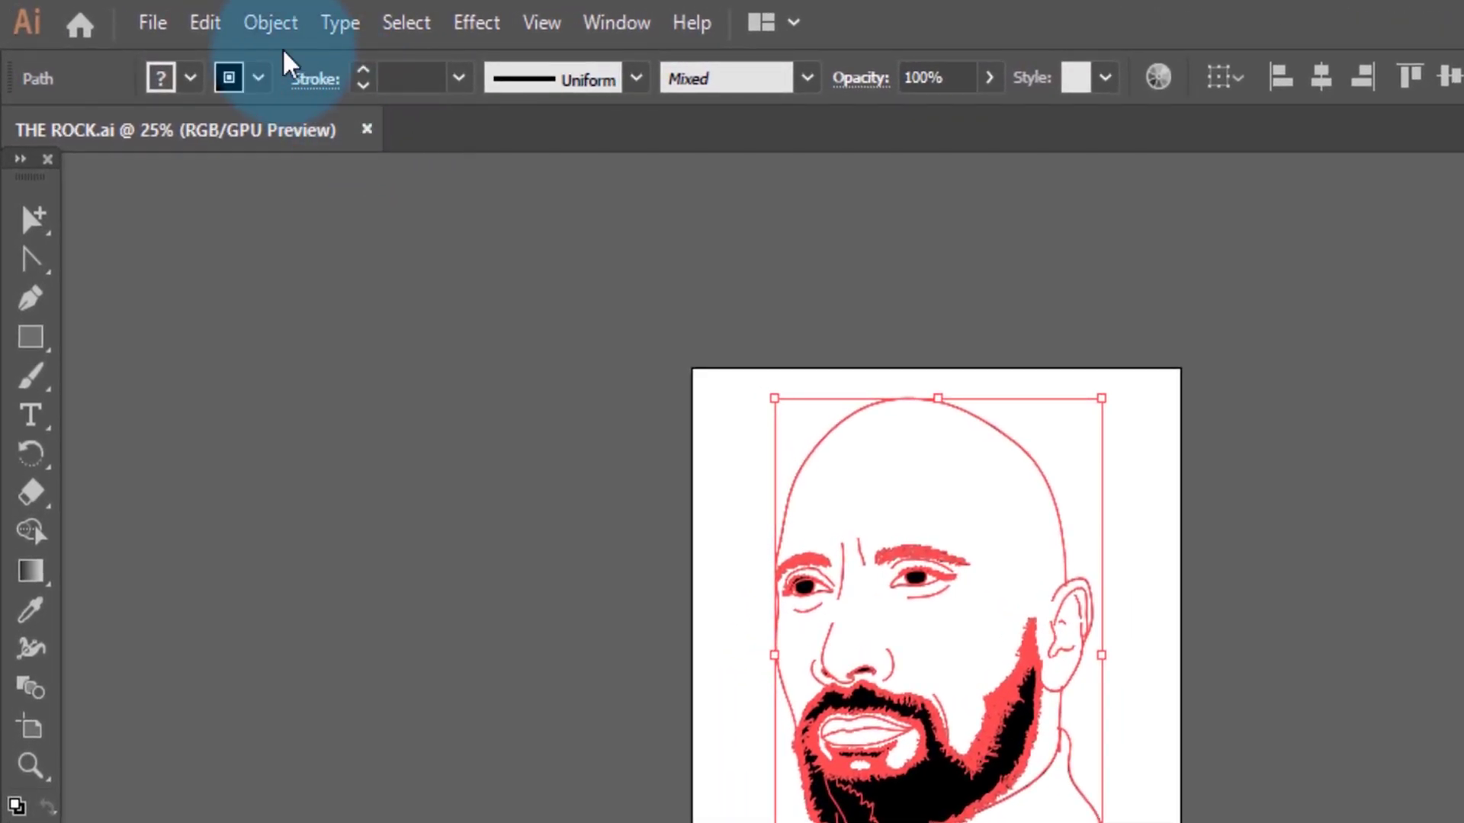
Step: Apply Object > Expand Appearance to the selected portrait line art
click(272, 24)
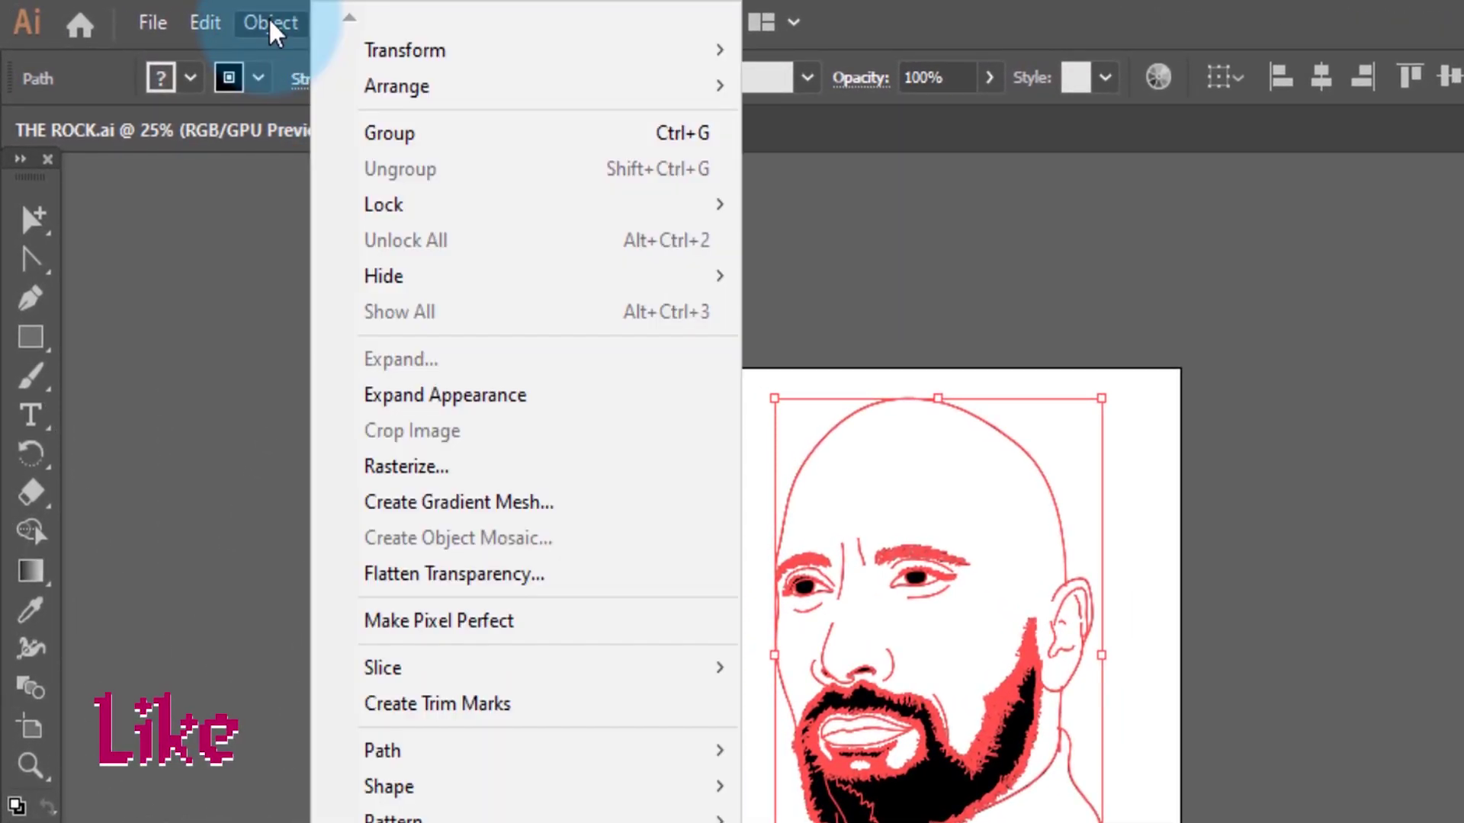
click(538, 394)
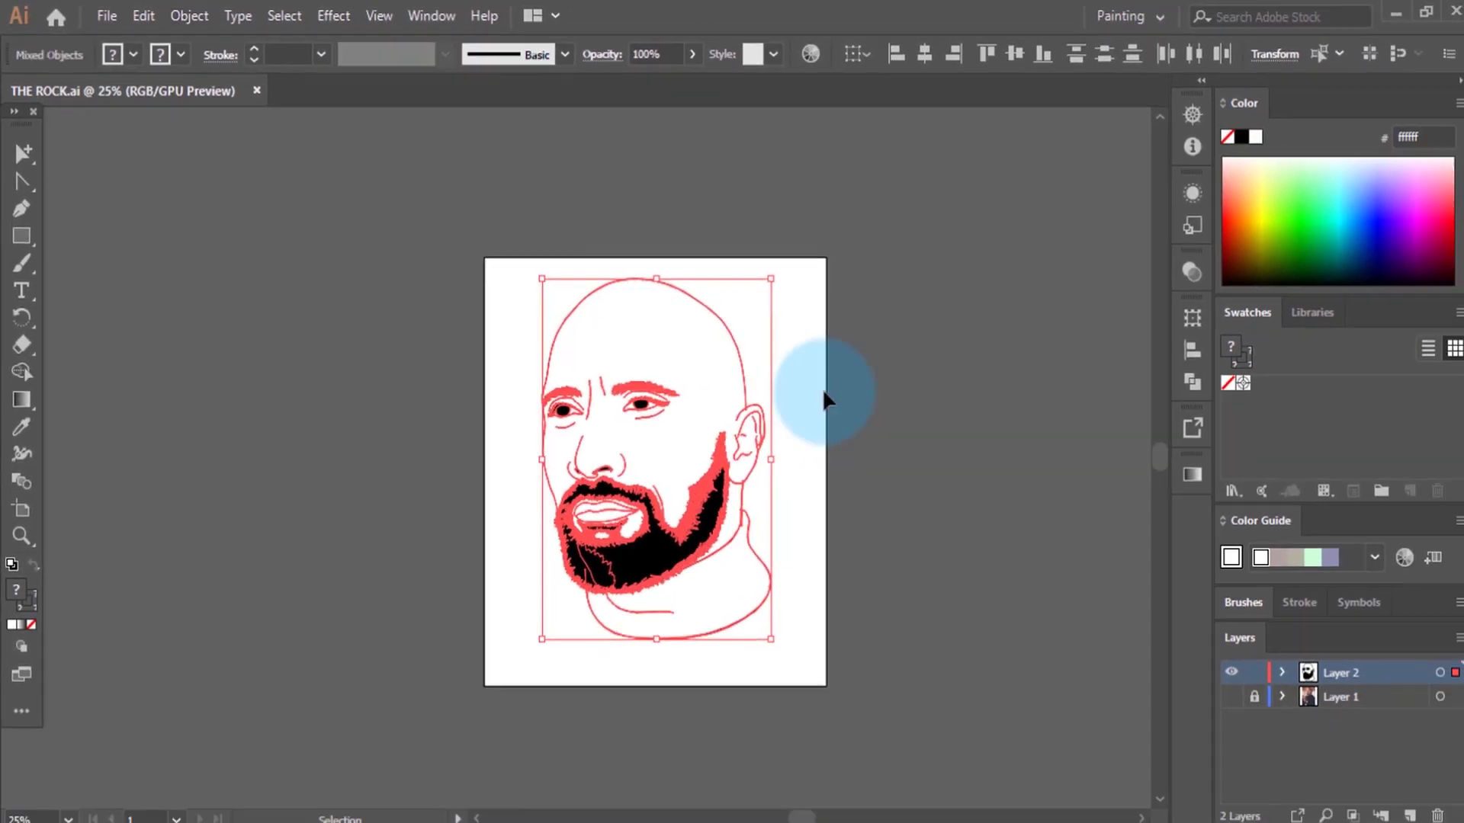
Step: Apply Pathfinder Merge to the expanded line art, then deselect it
click(1185, 379)
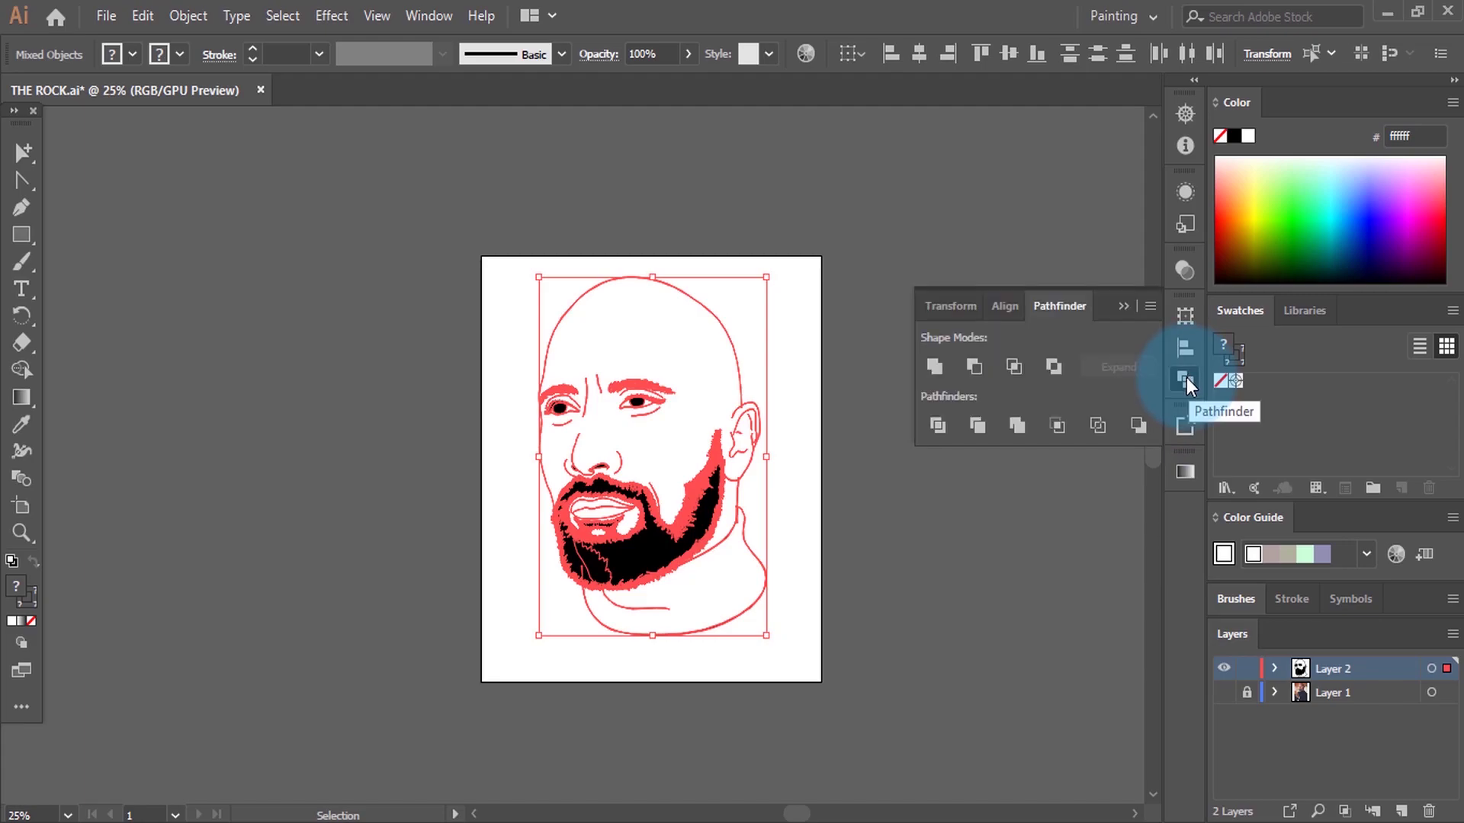
click(1018, 428)
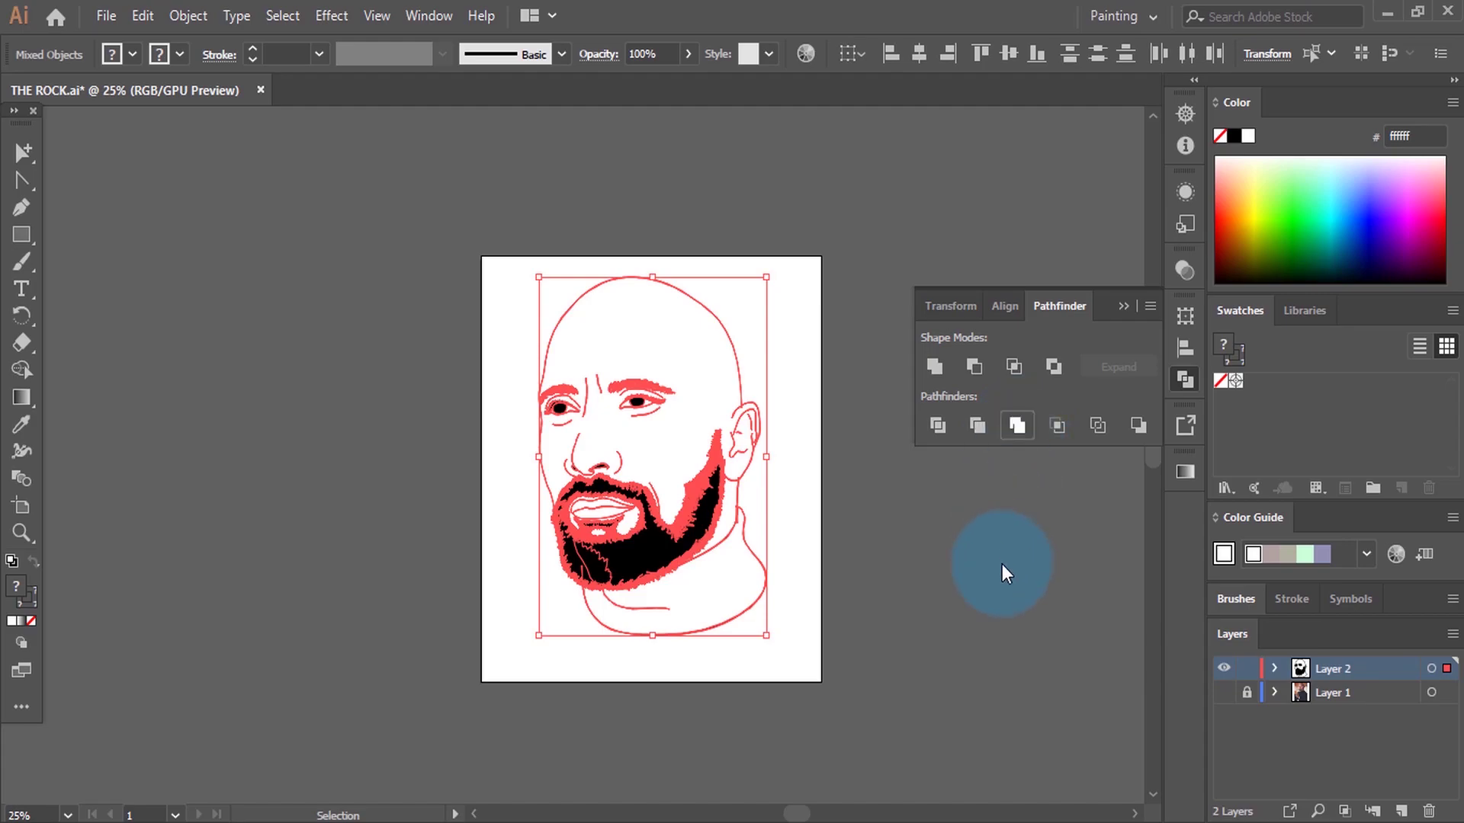
click(881, 497)
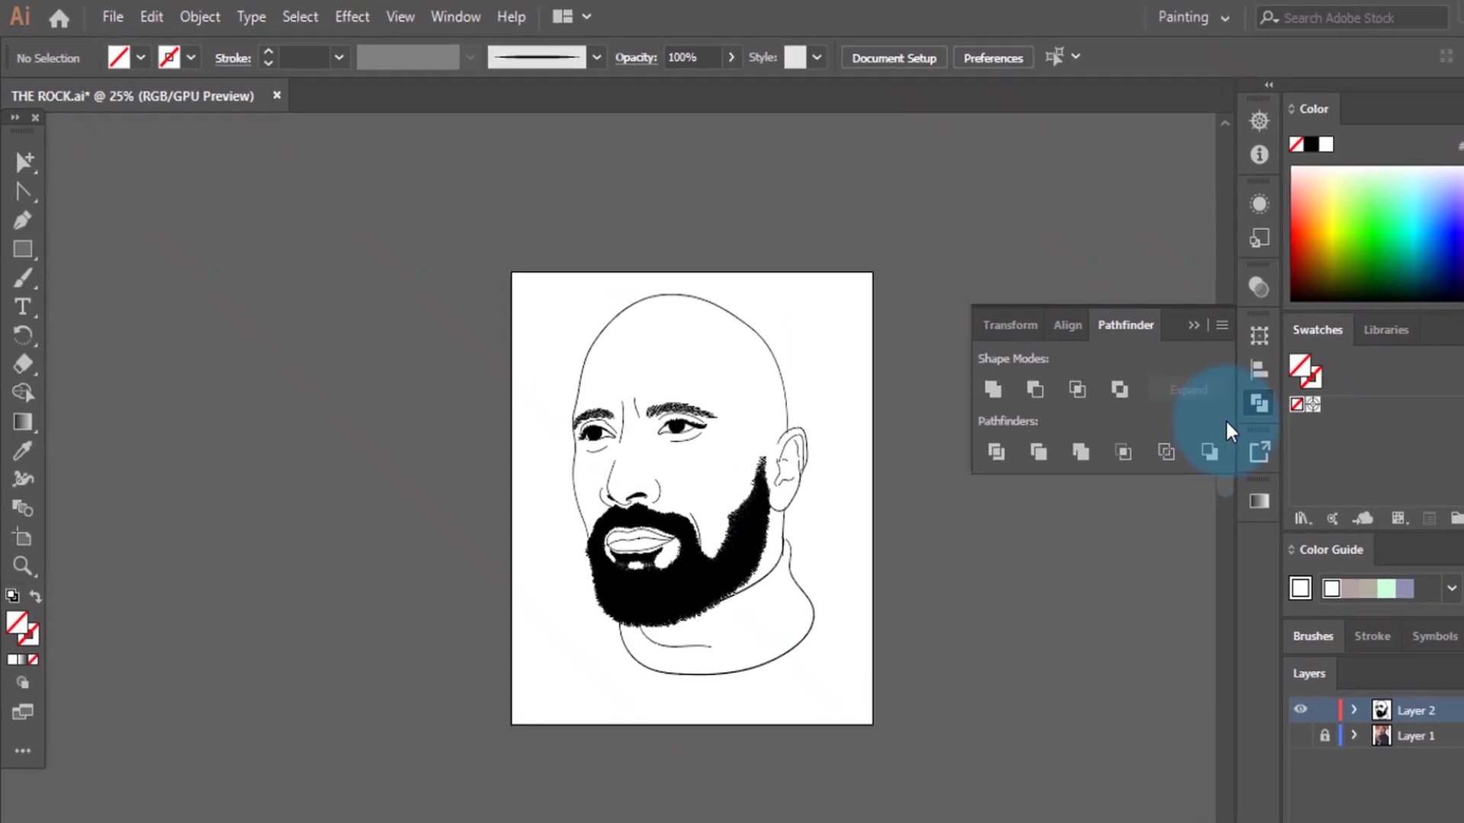
click(1259, 402)
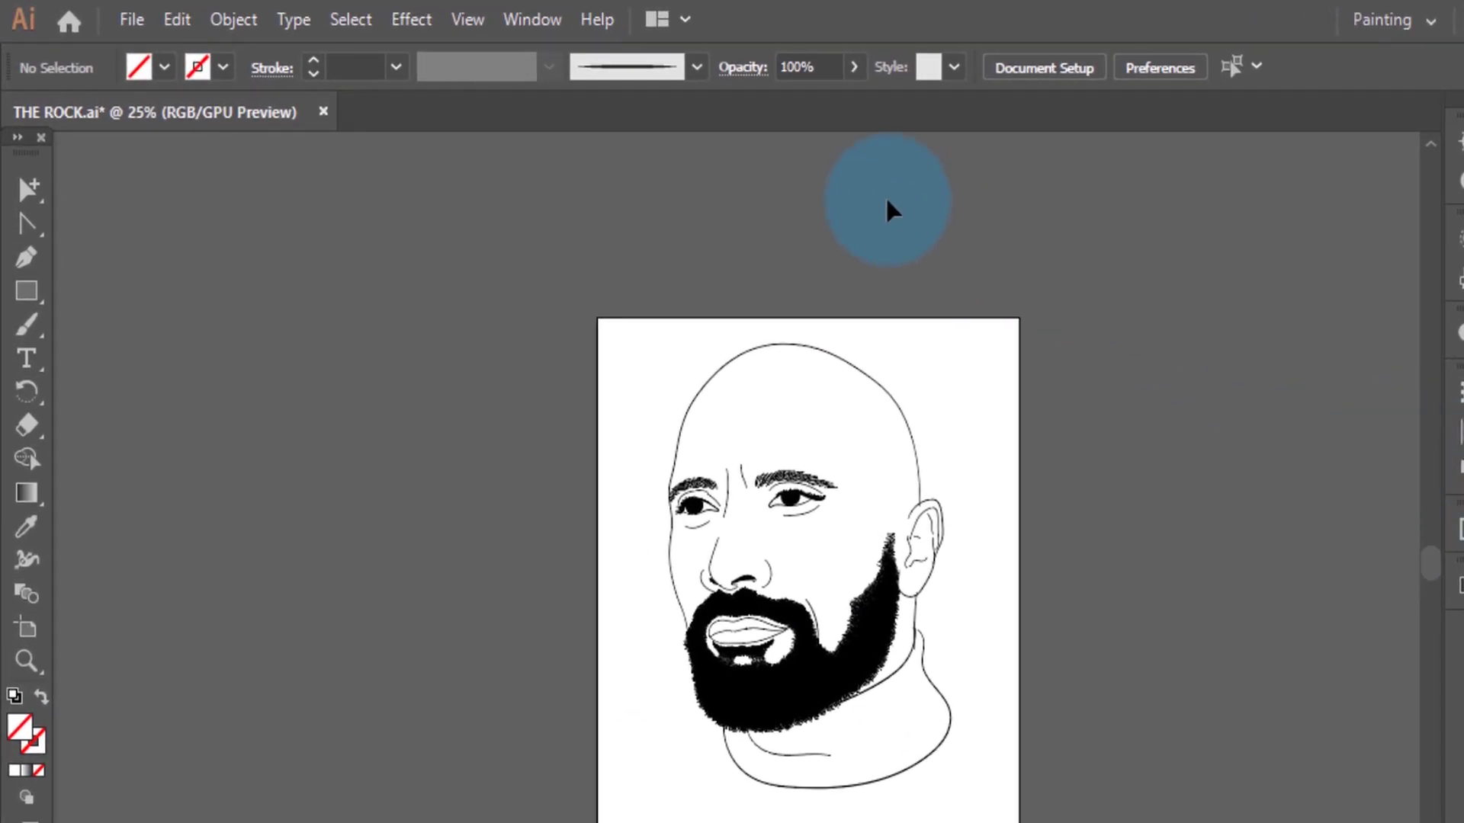
Step: Bring up the Pathfinder panel from the Window menu, then collapse it
click(547, 26)
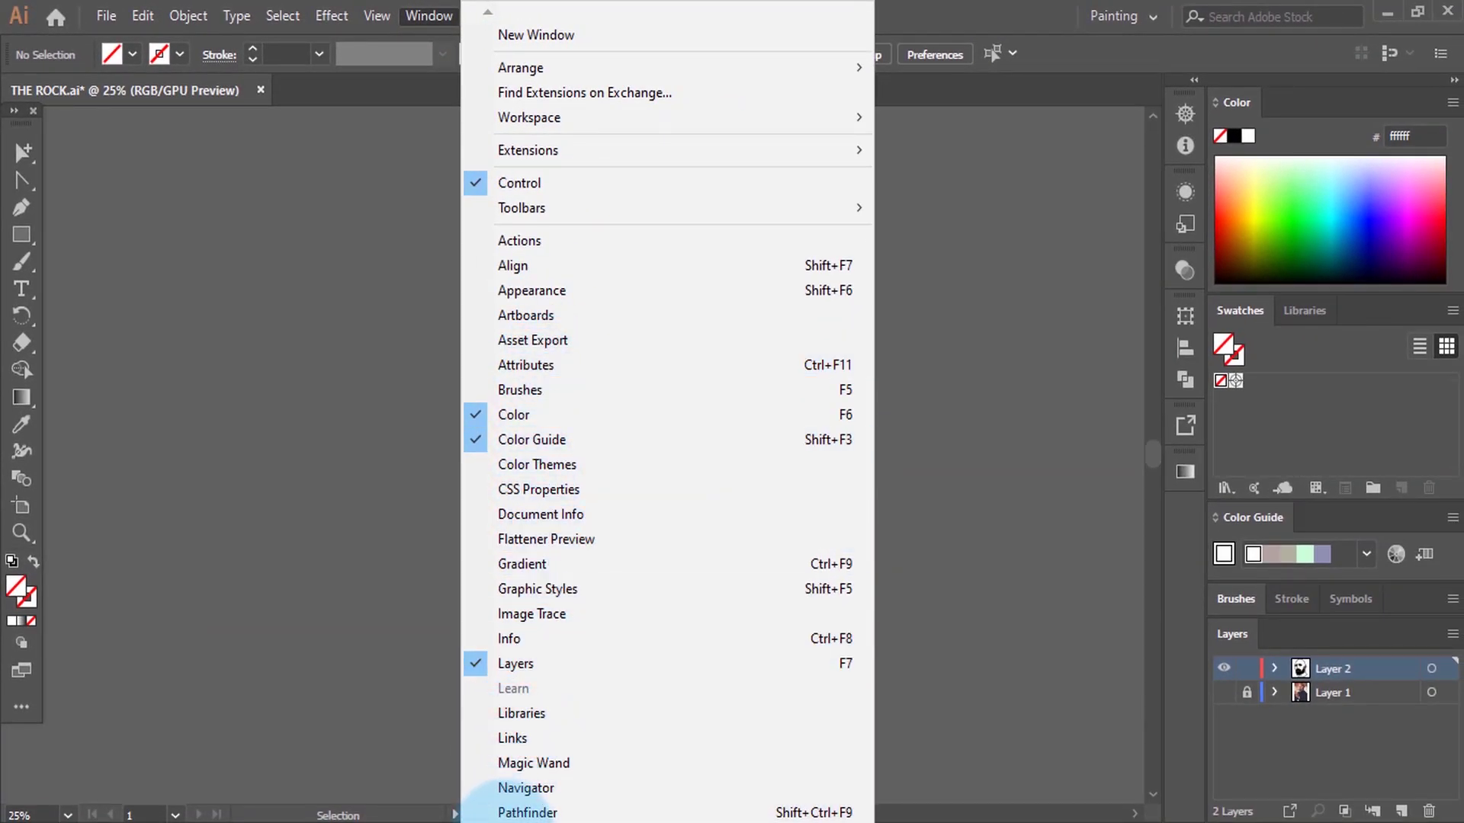
scroll(488, 809, down, 3)
scroll(519, 810, down, 5)
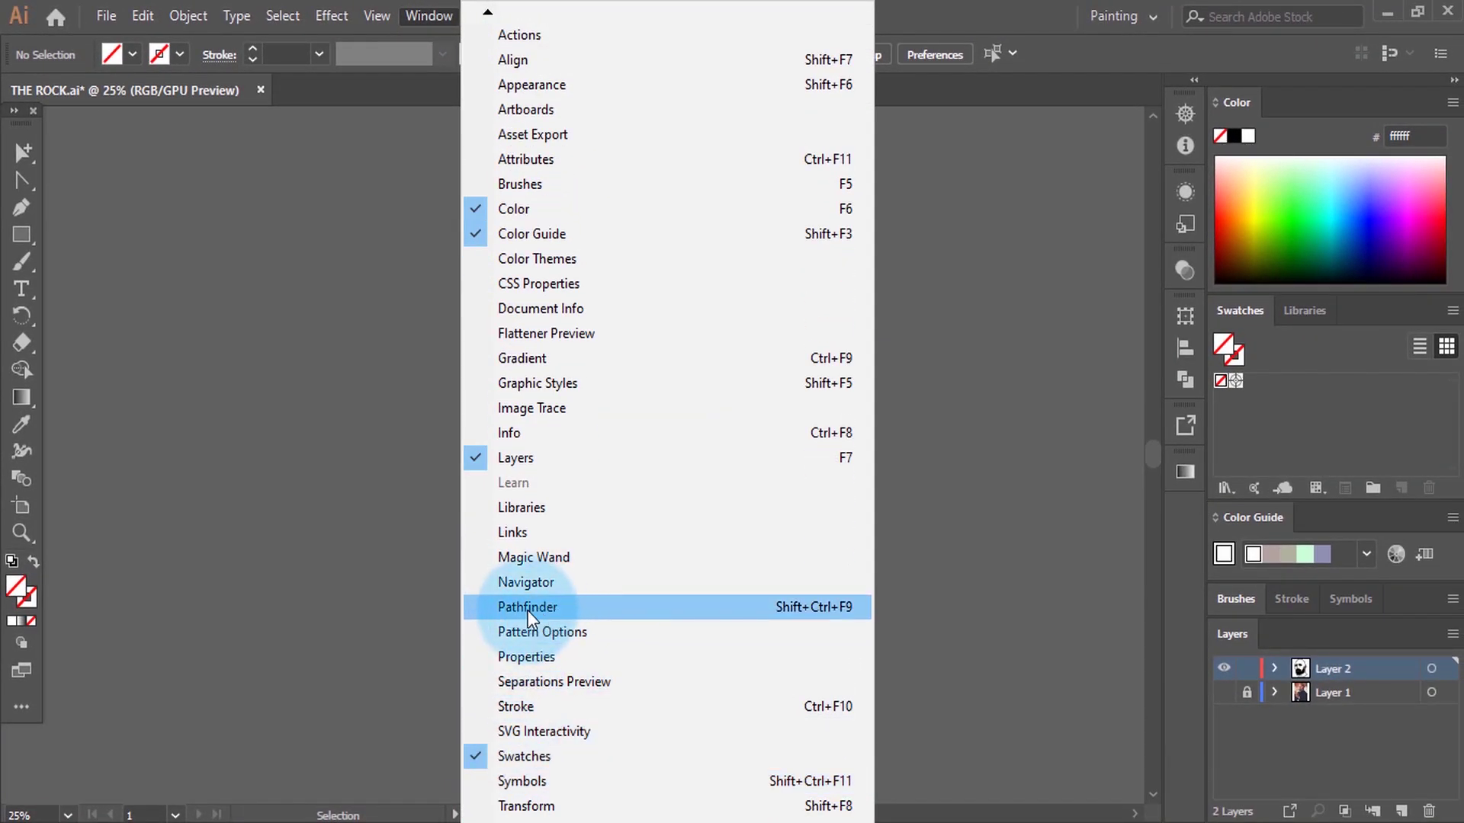
click(587, 610)
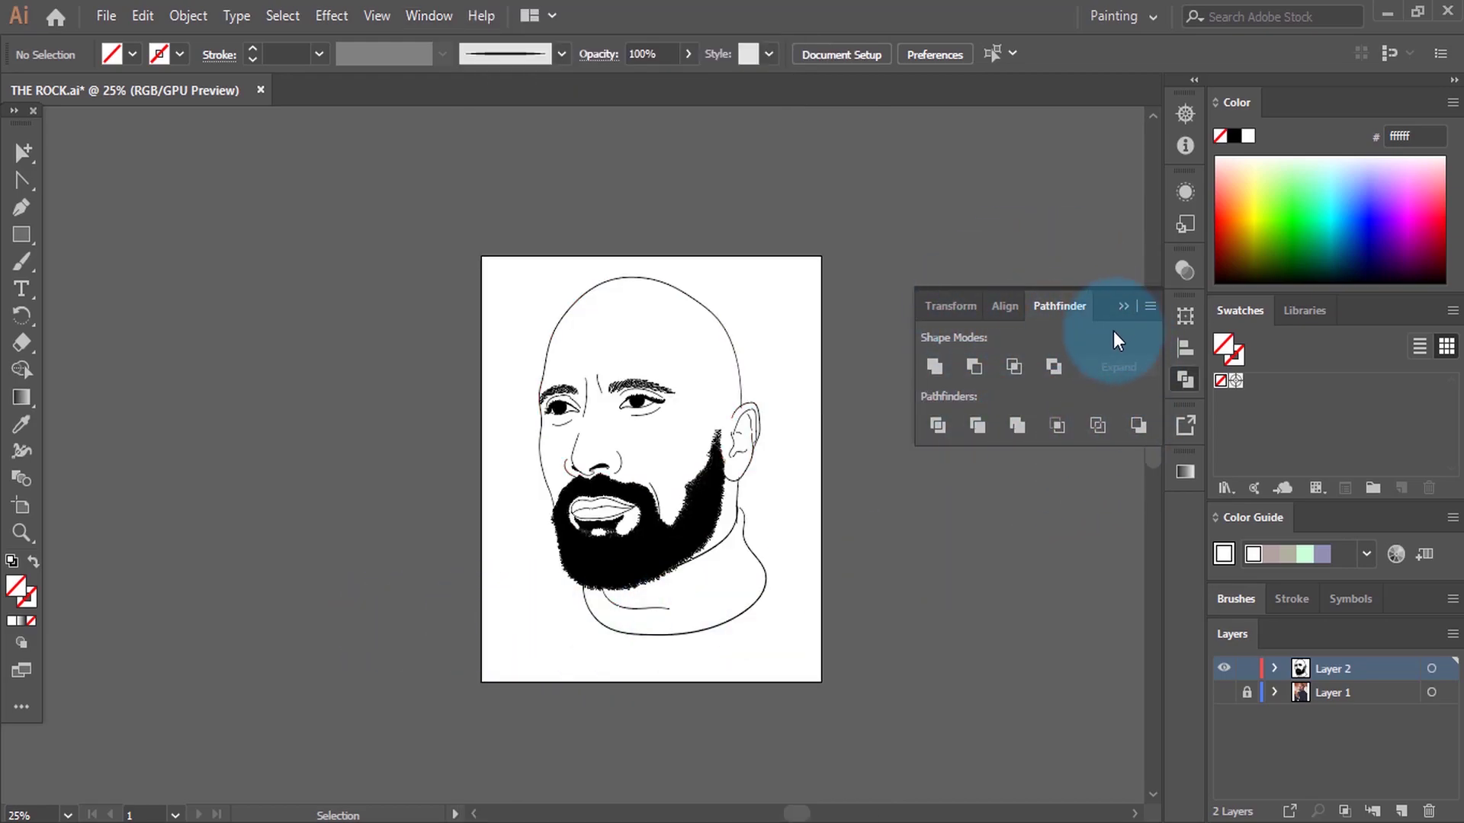
click(1184, 380)
Step: Marquee-select the whole portrait, move it aside, then return it to its original artboard position
scroll(846, 467, up, 2)
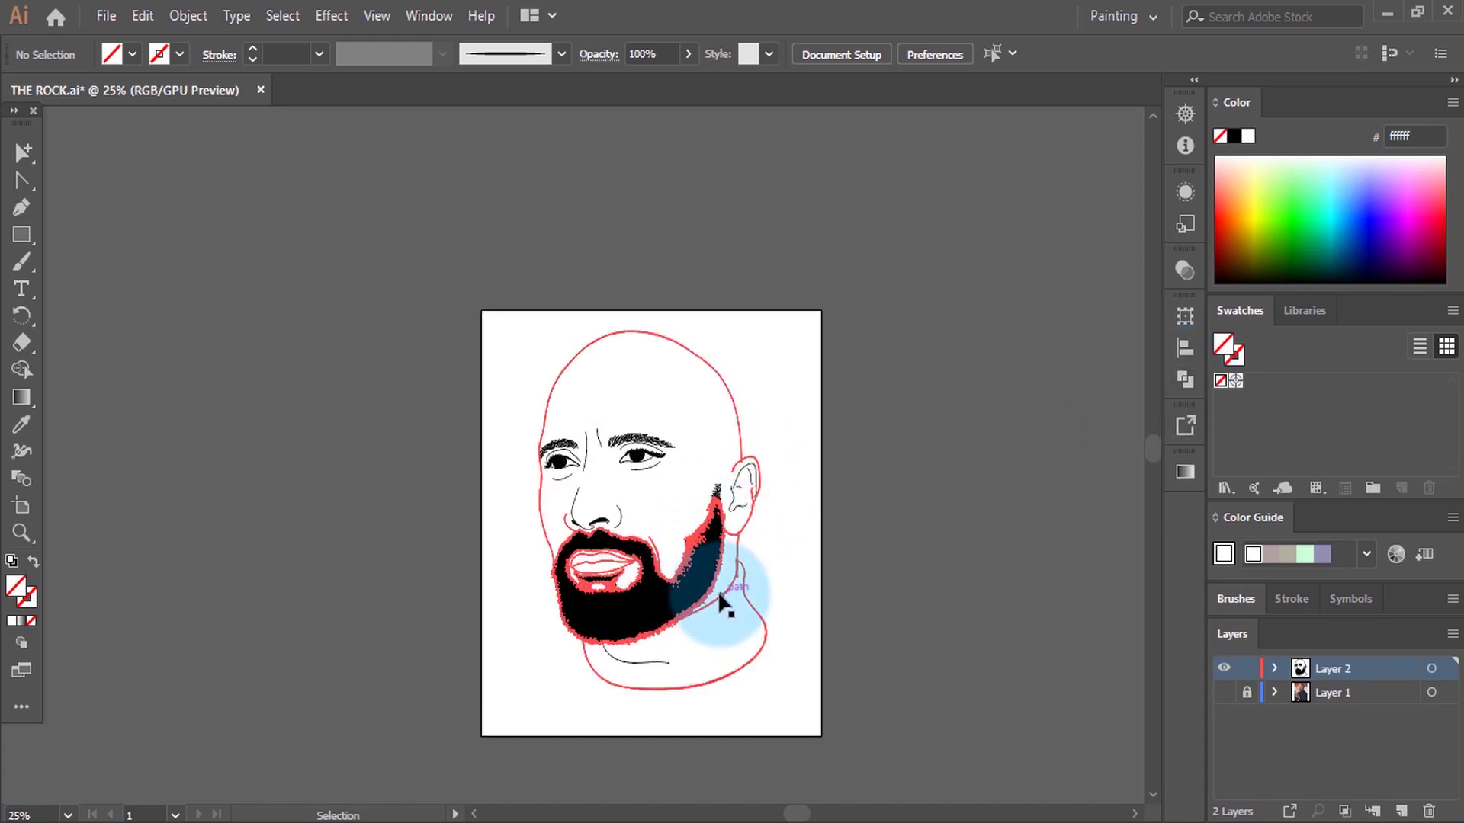
drag(439, 292, 862, 582)
drag(696, 602, 777, 483)
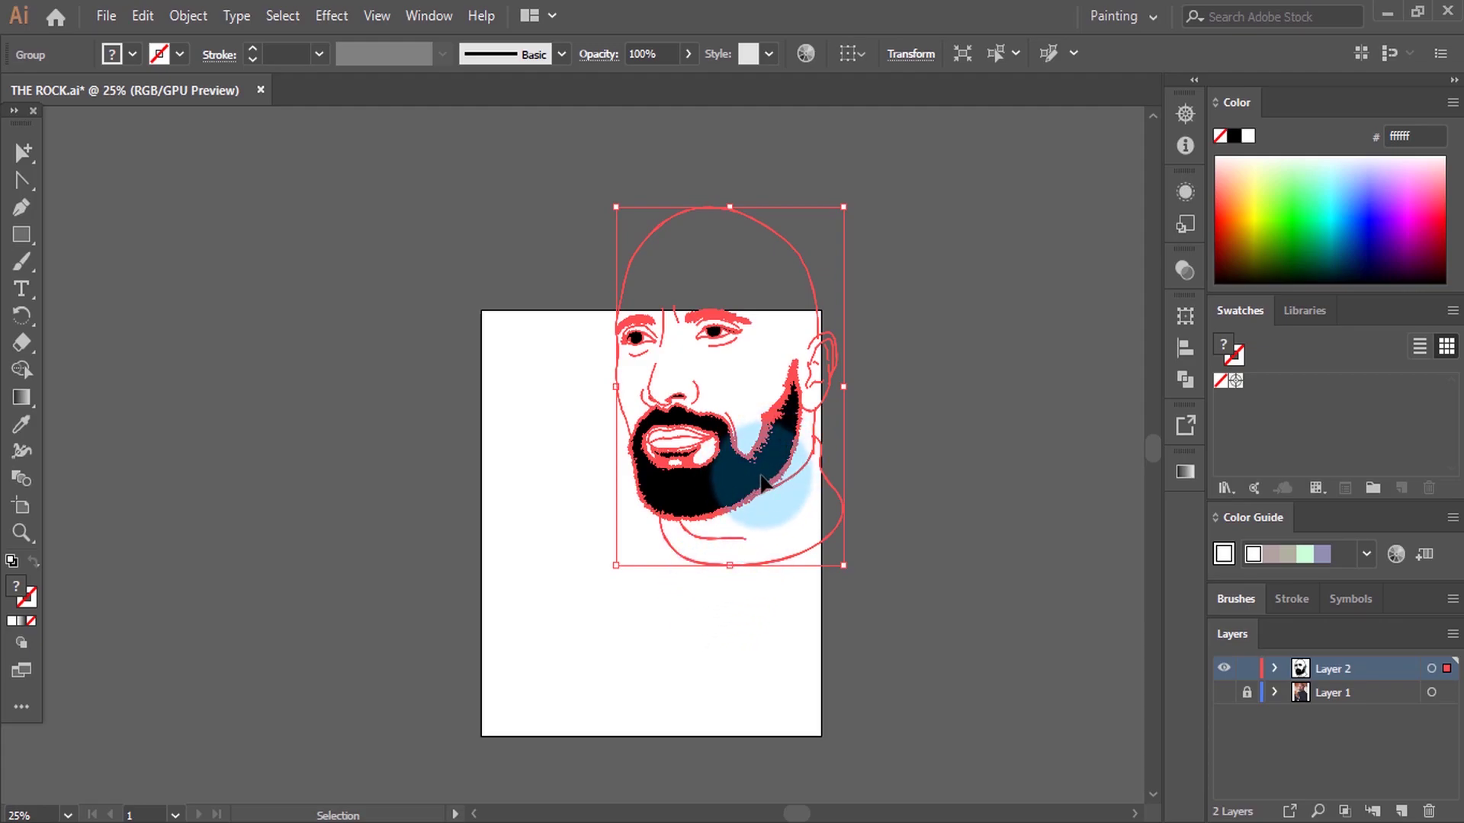
drag(735, 490, 735, 562)
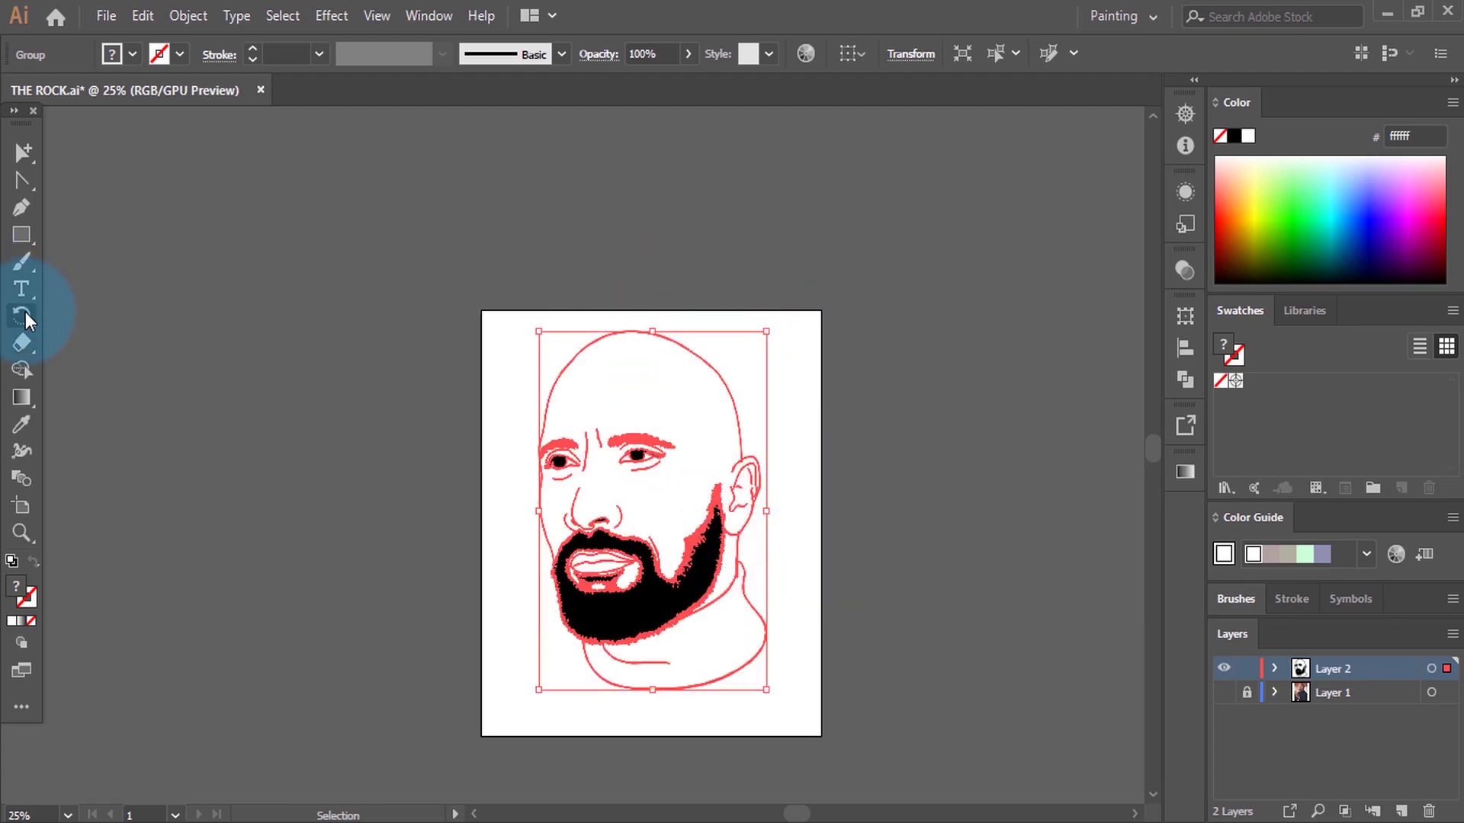
Step: Duplicate Layer 2 as a locked 'Layer 2 copy' and make Layer 2 the working layer
click(808, 440)
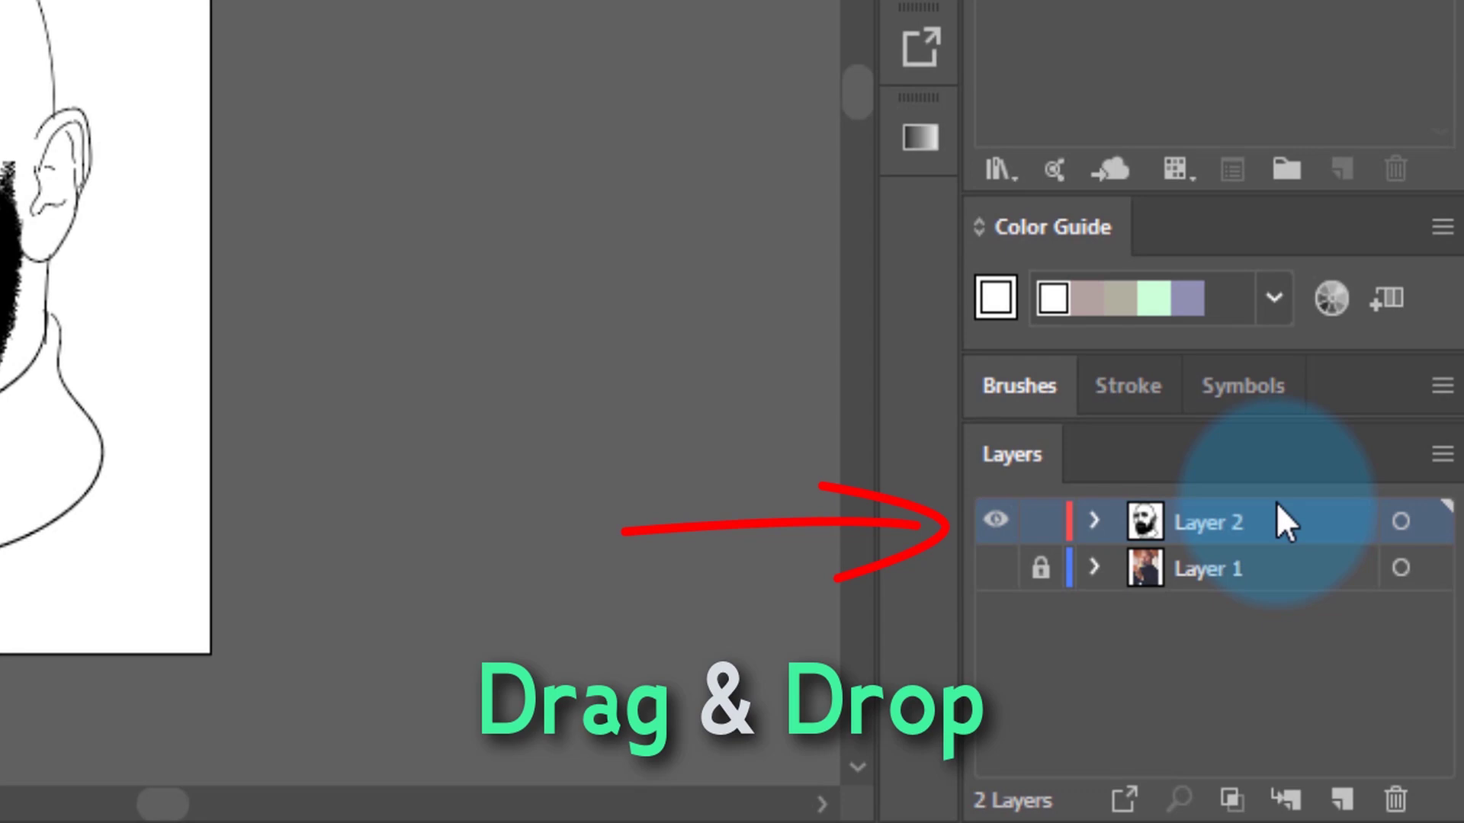
drag(1277, 504, 1346, 801)
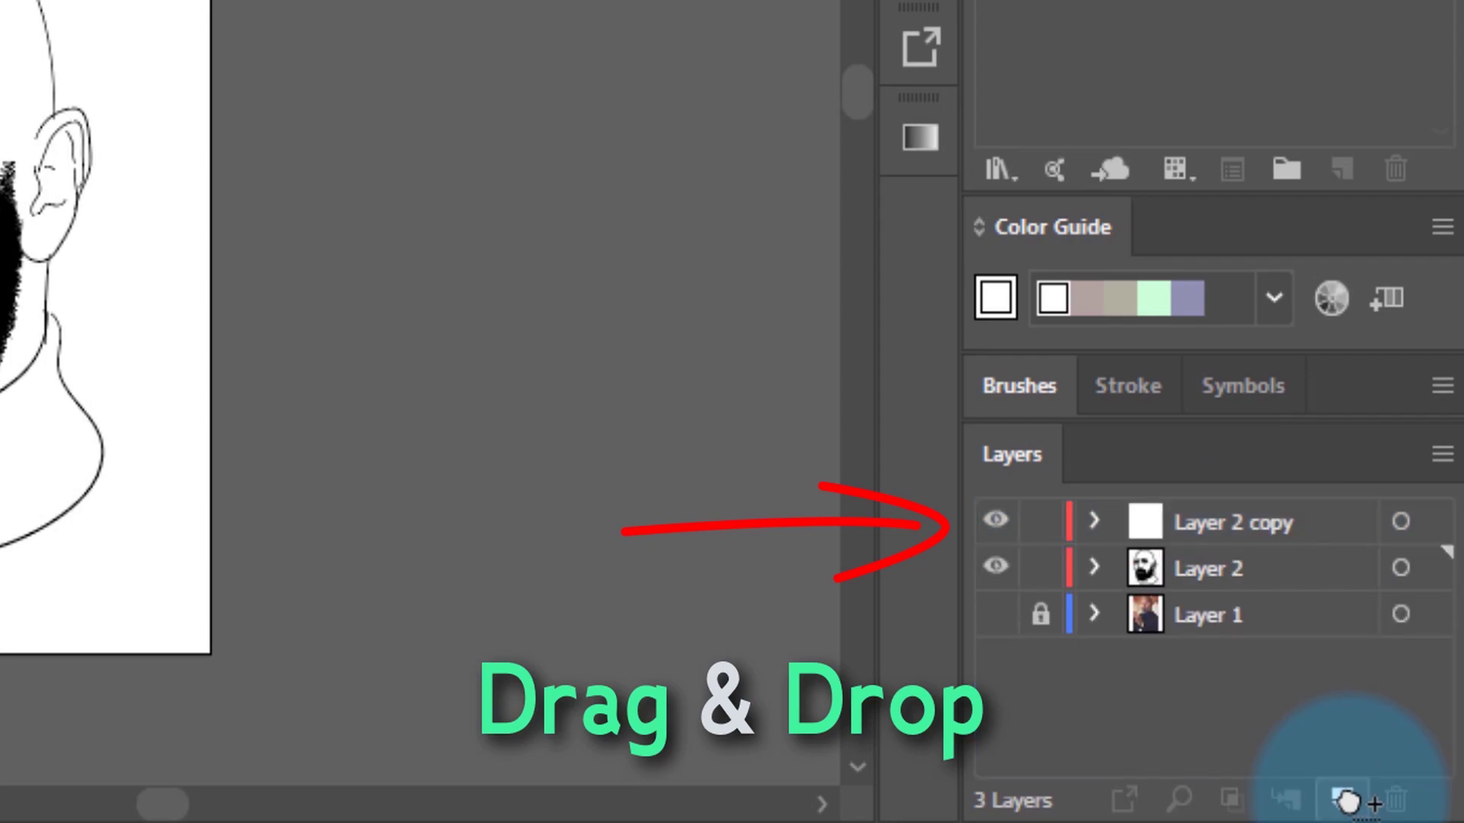
click(1049, 524)
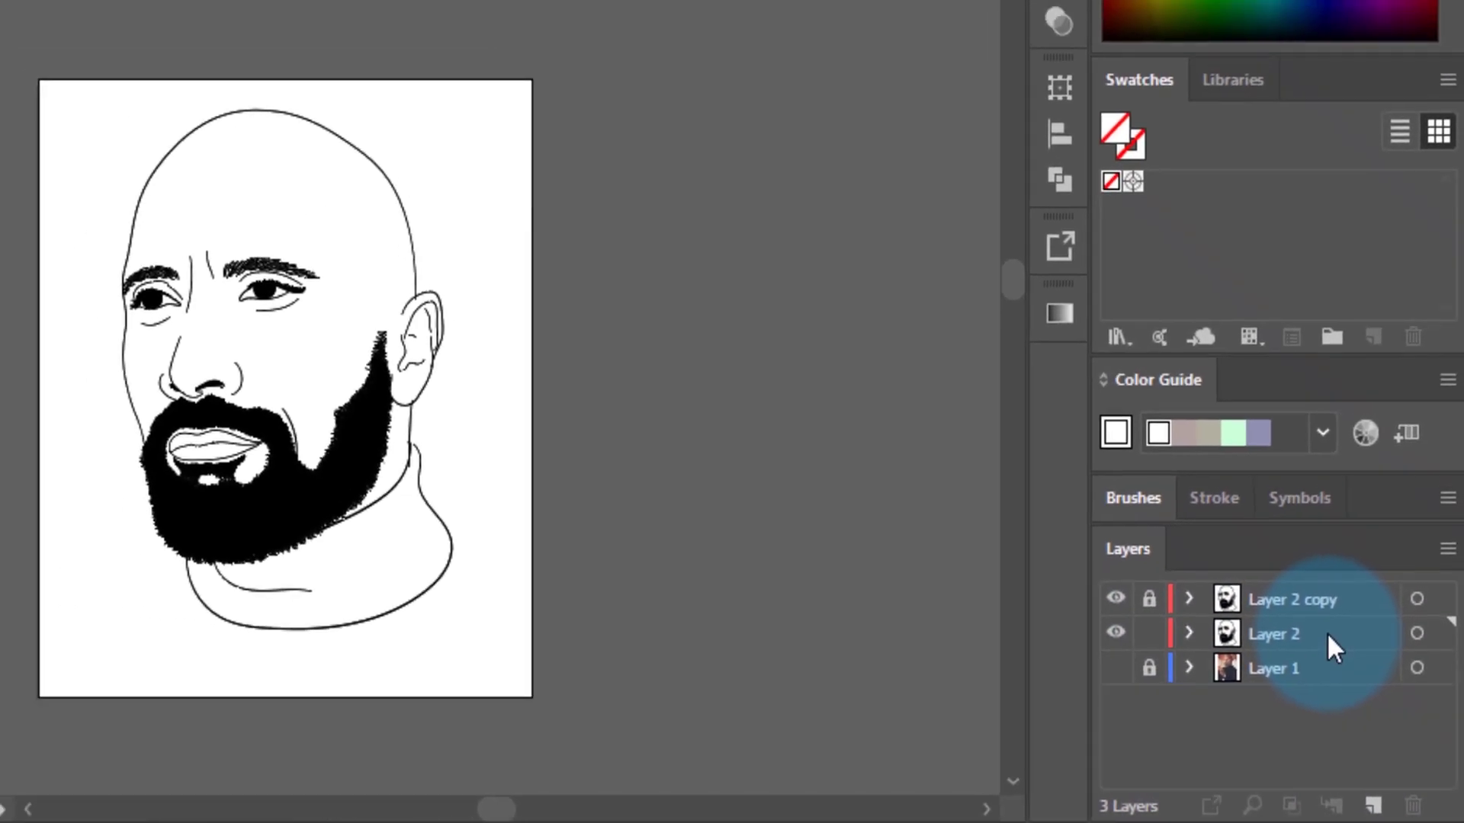
click(1326, 632)
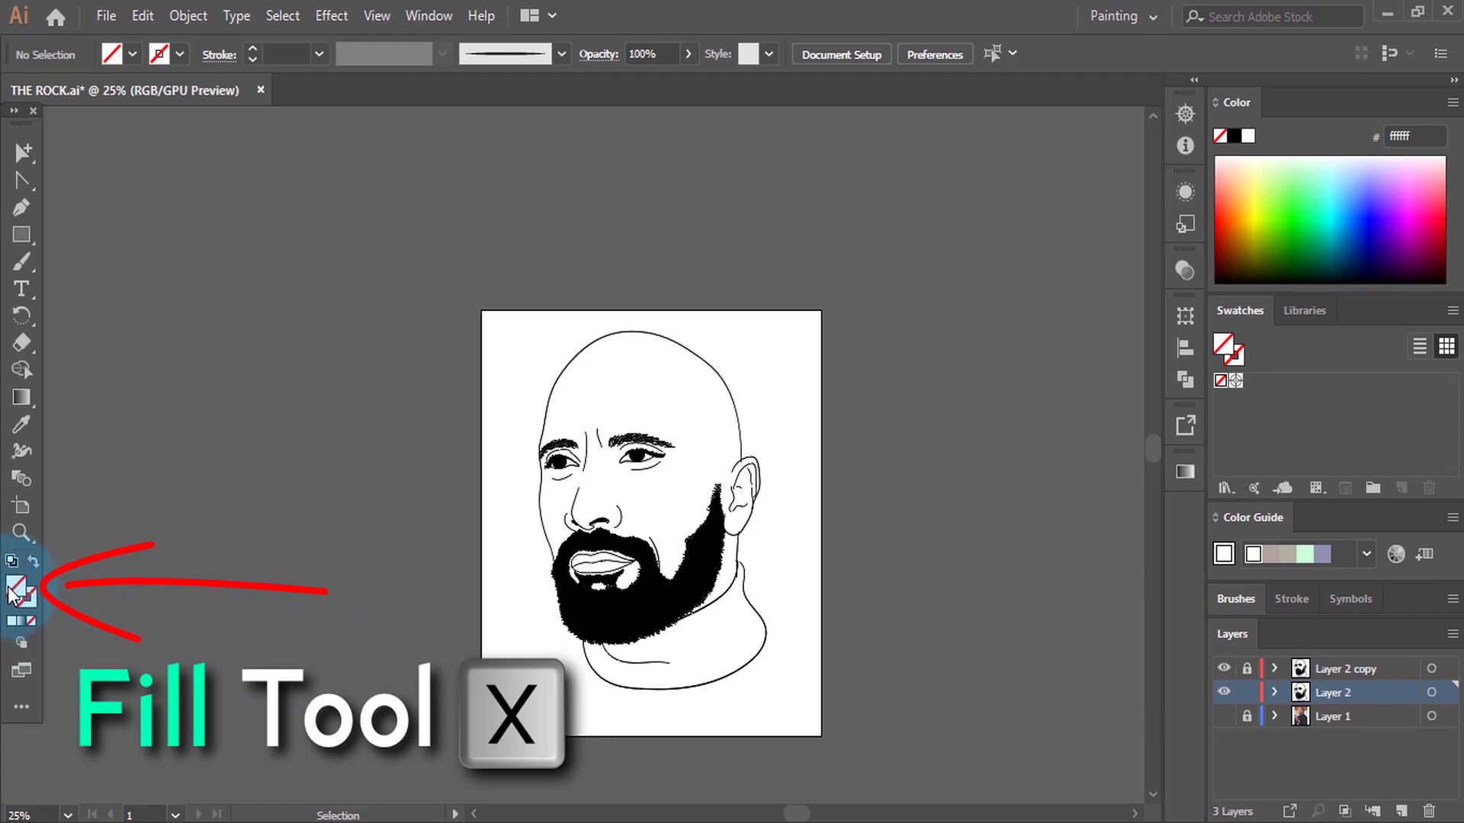
Step: Set the fill colour to the skin tone c48066 with no stroke
double_click(18, 590)
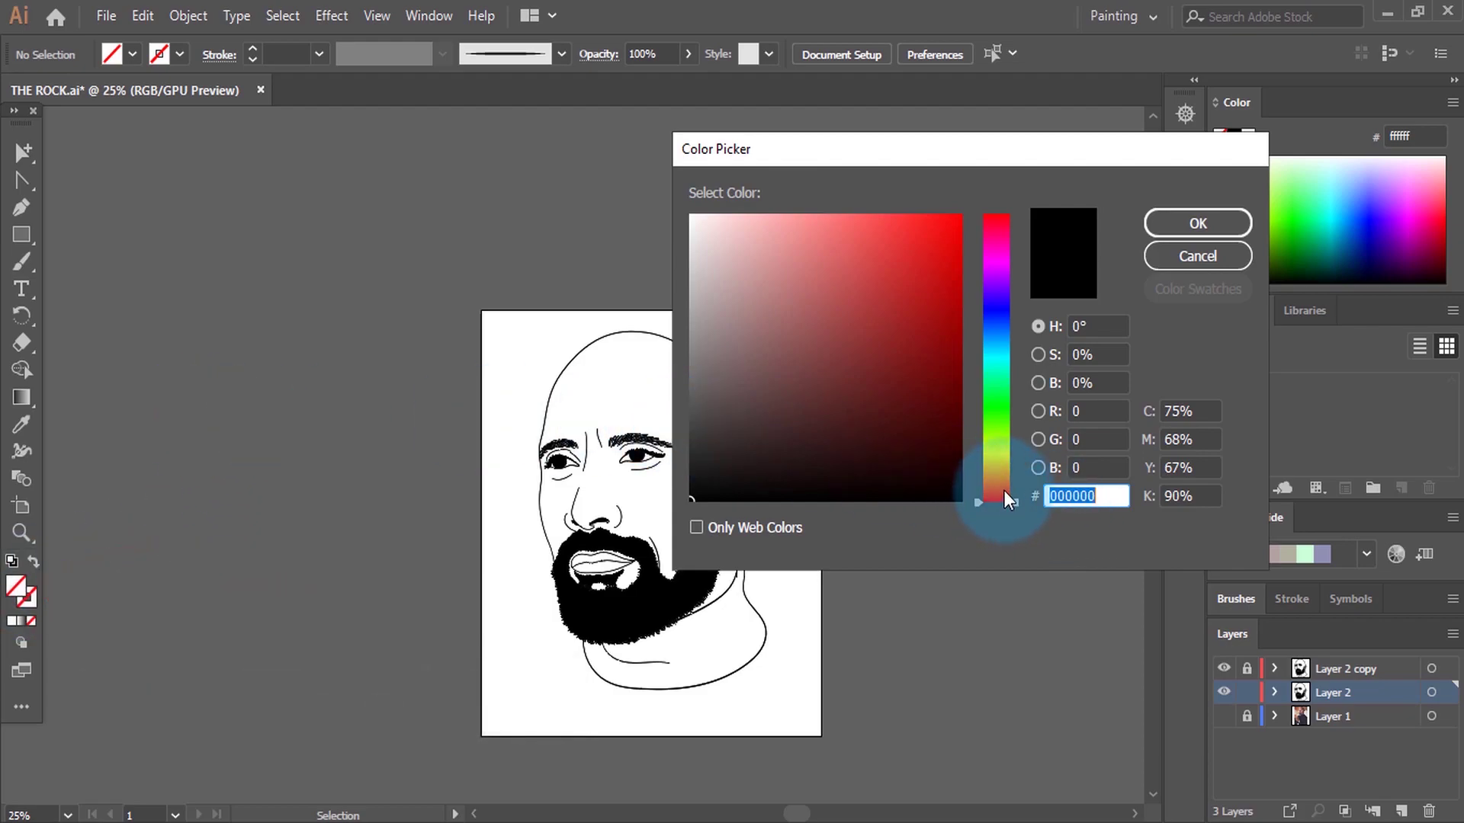
drag(992, 500, 1008, 500)
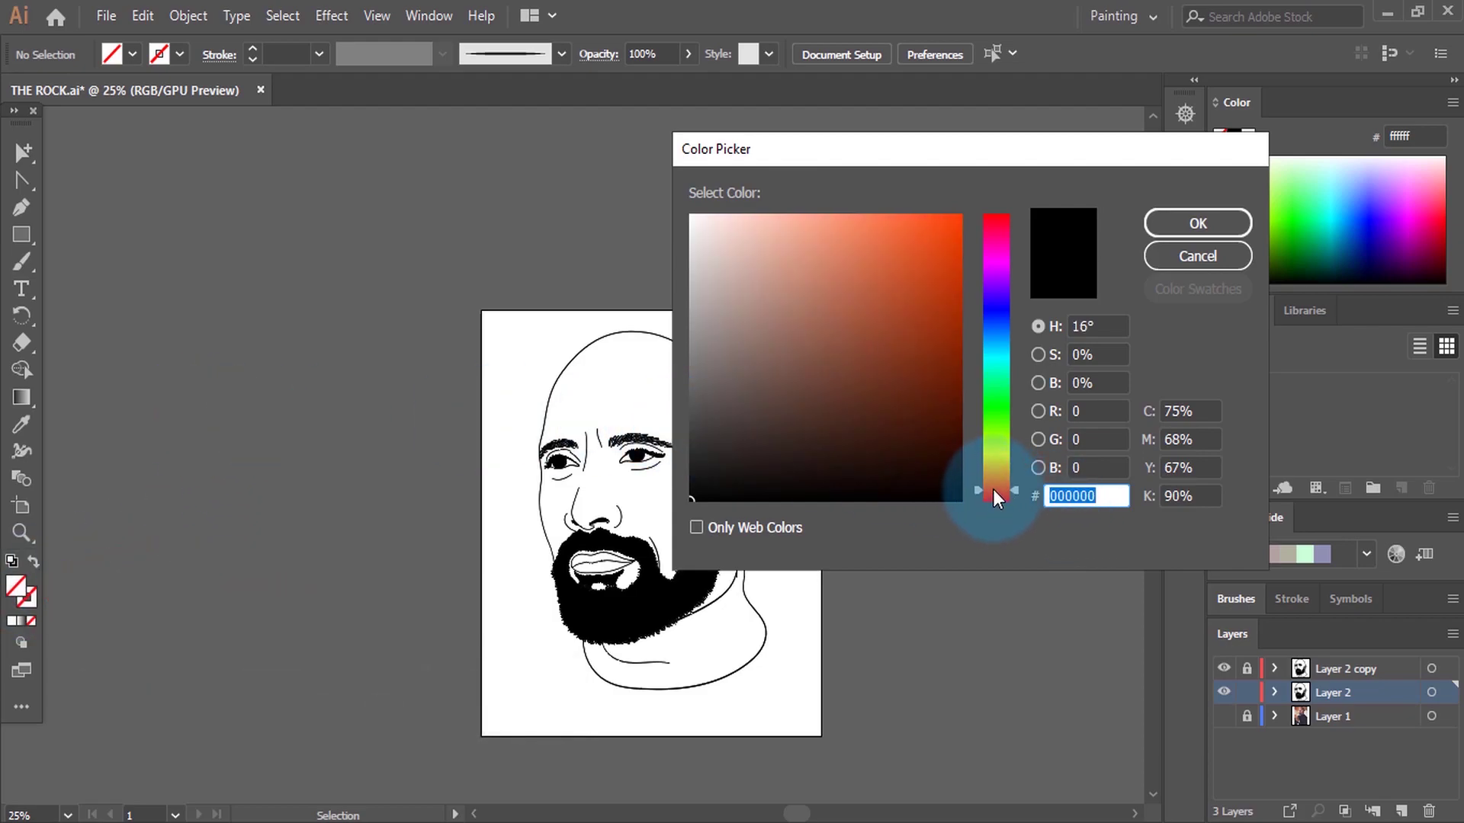
click(813, 276)
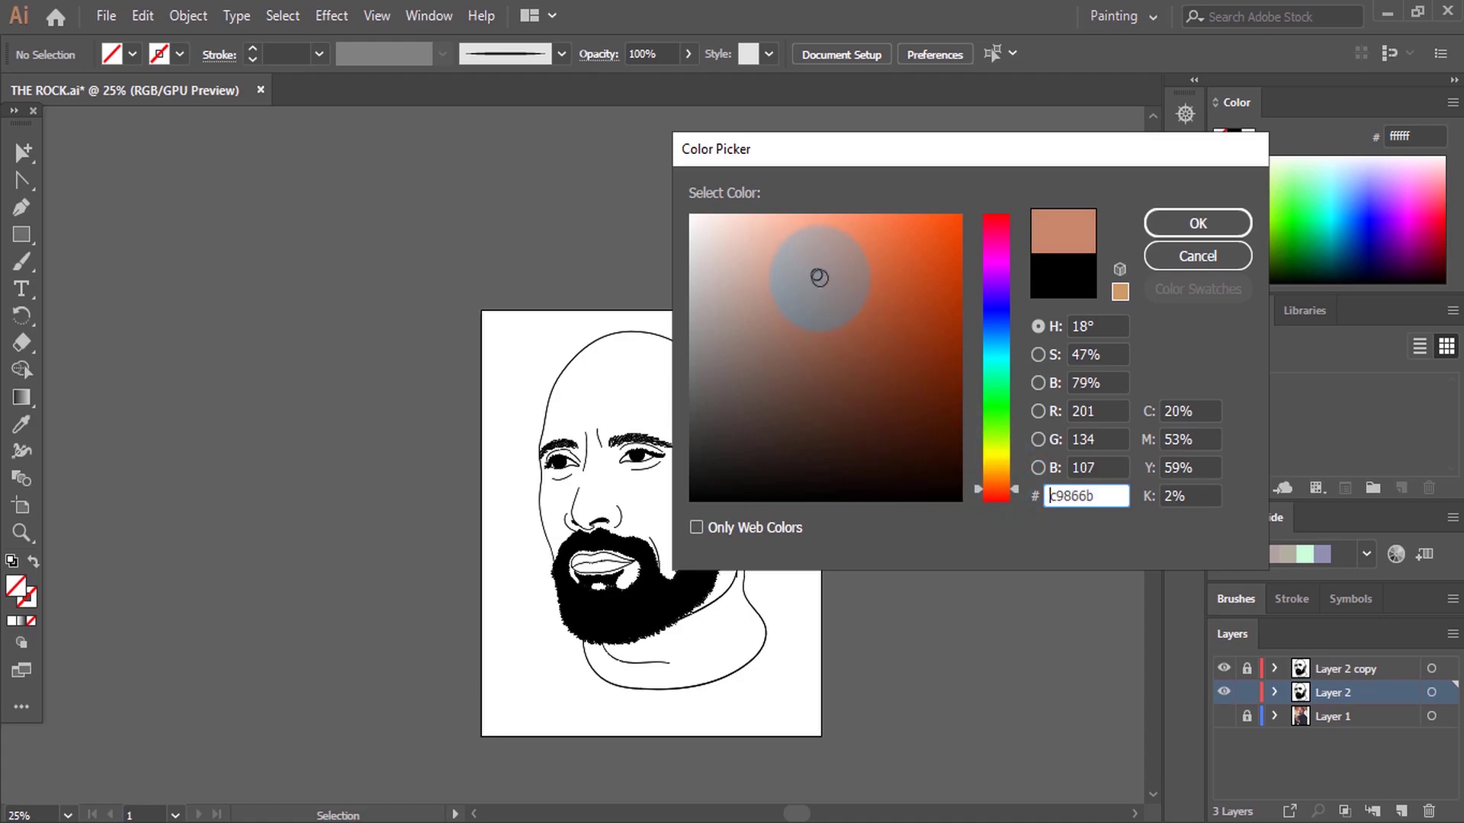
click(1183, 223)
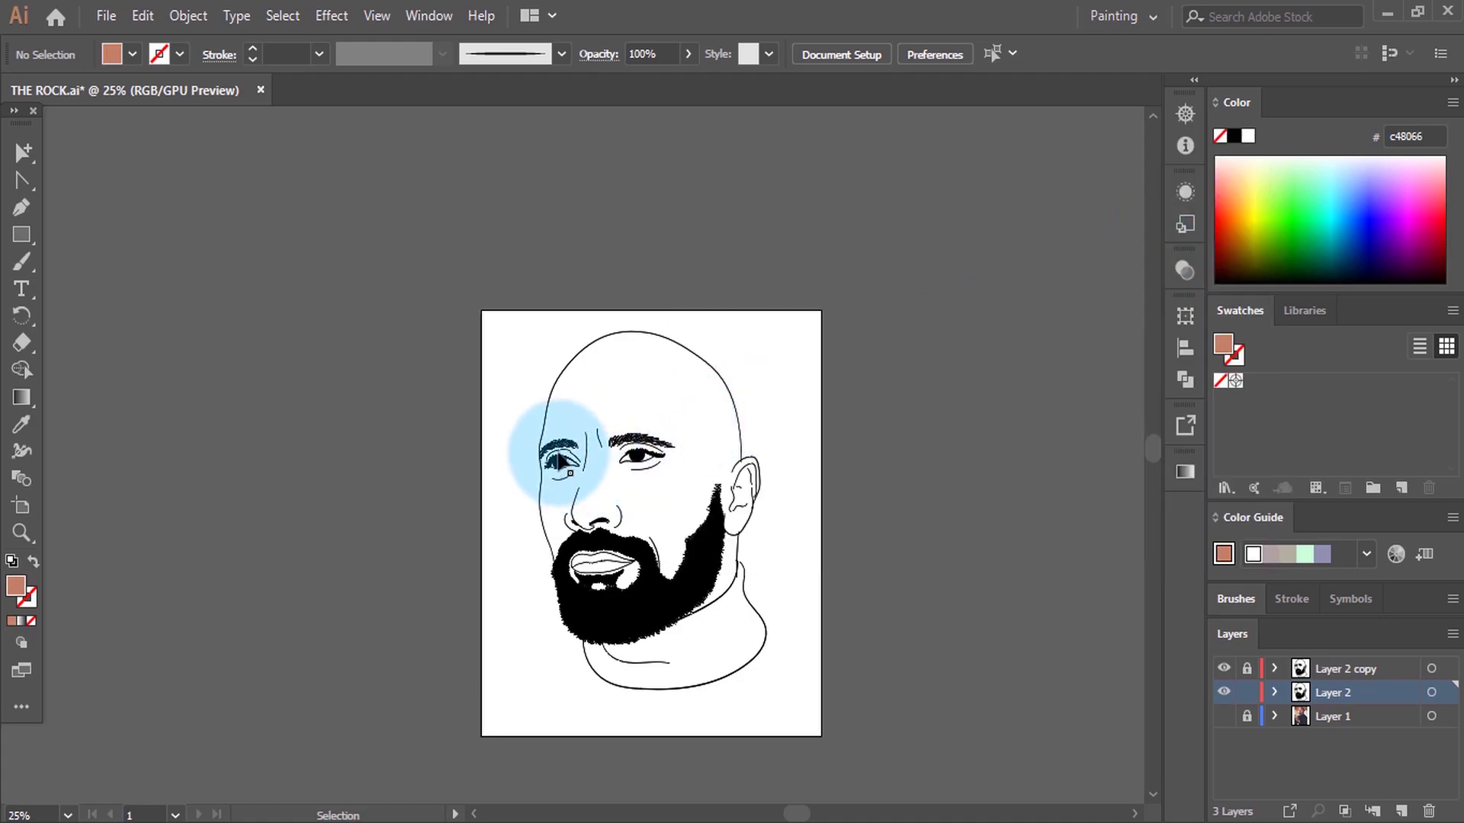
scroll(73, 283, down, 2)
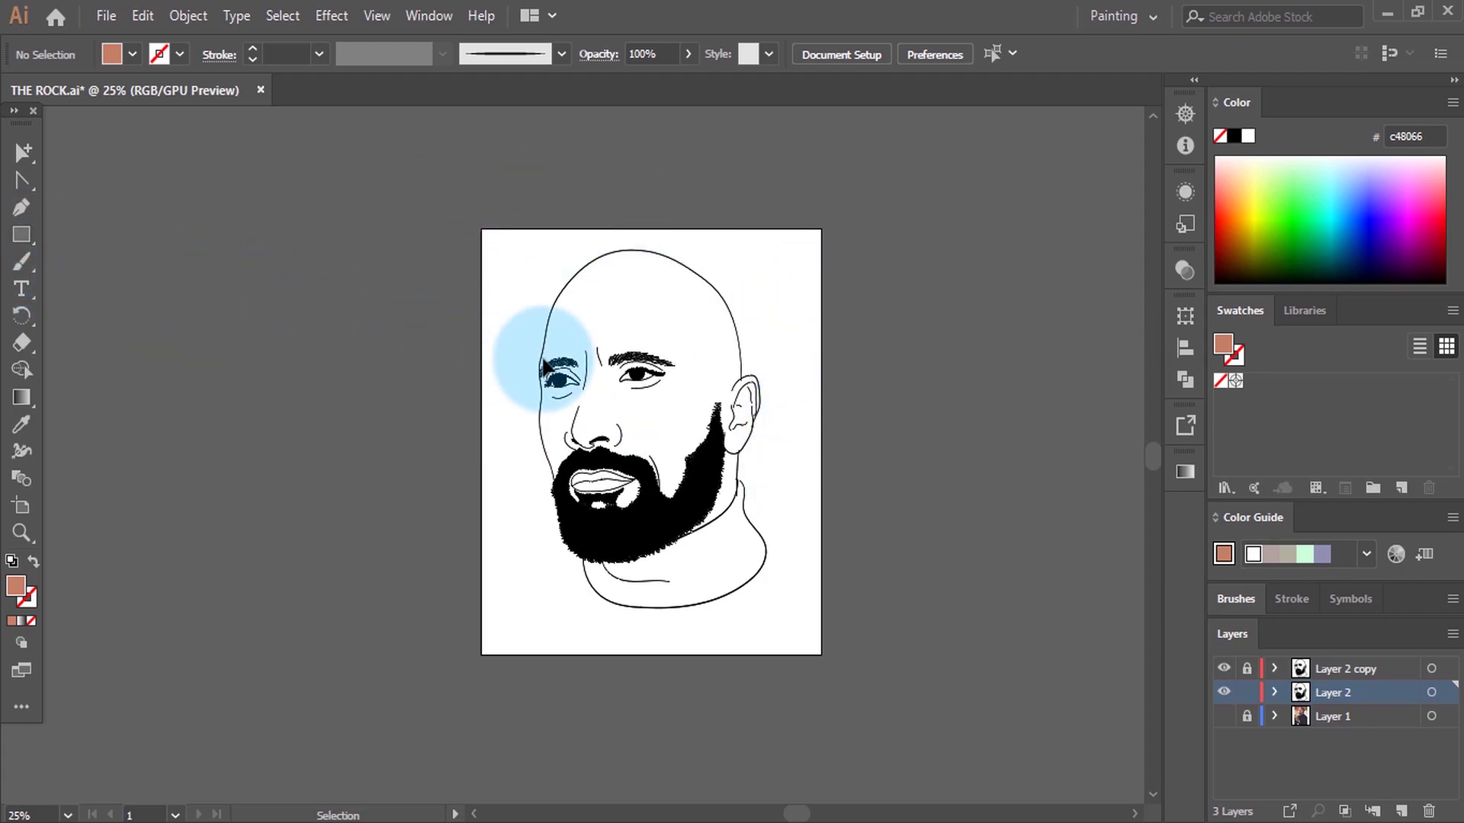
key(m)
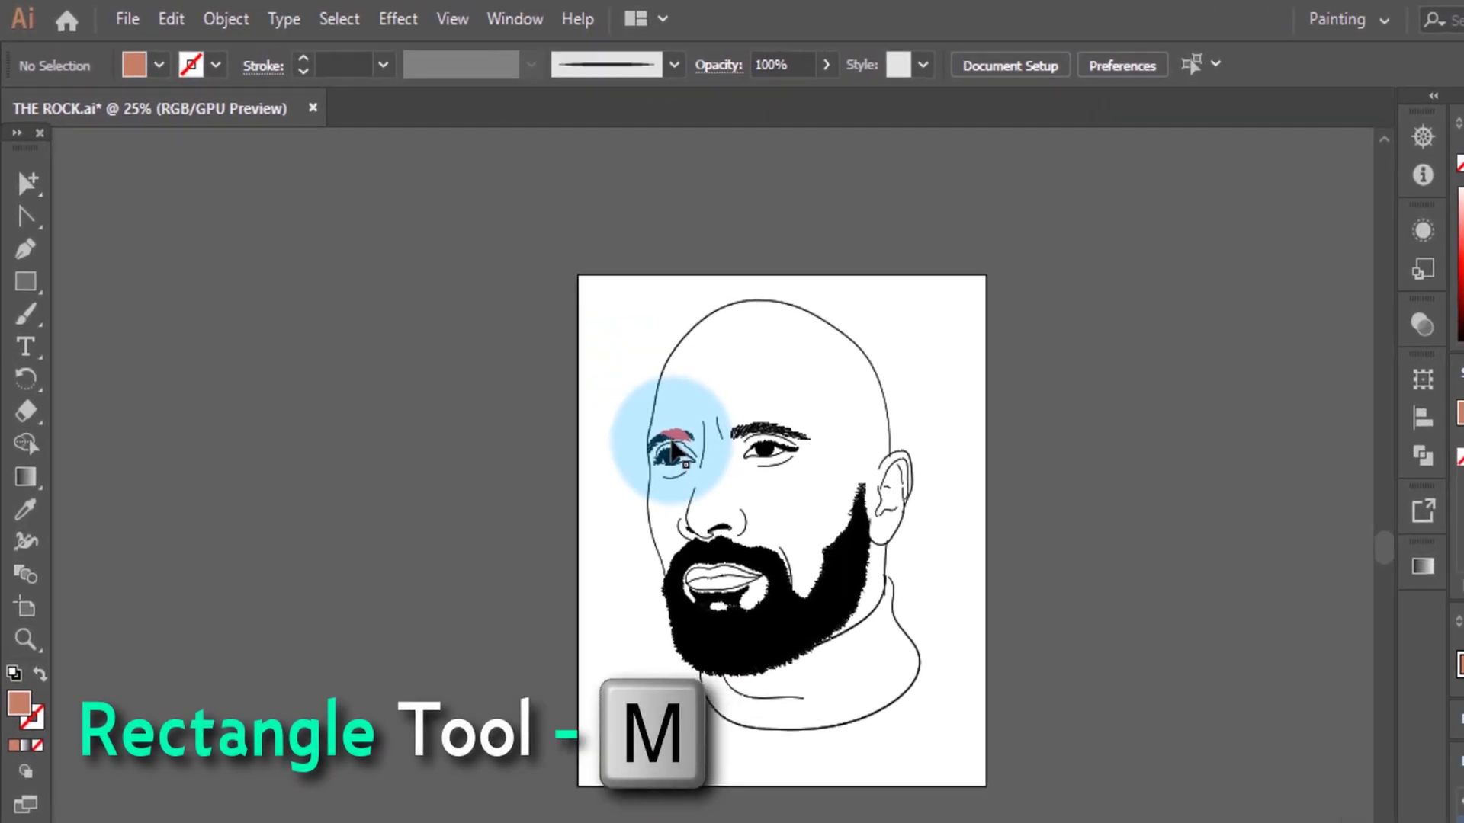
Step: Draw a rectangle covering the whole artboard and set its fill to c47b65
click(30, 318)
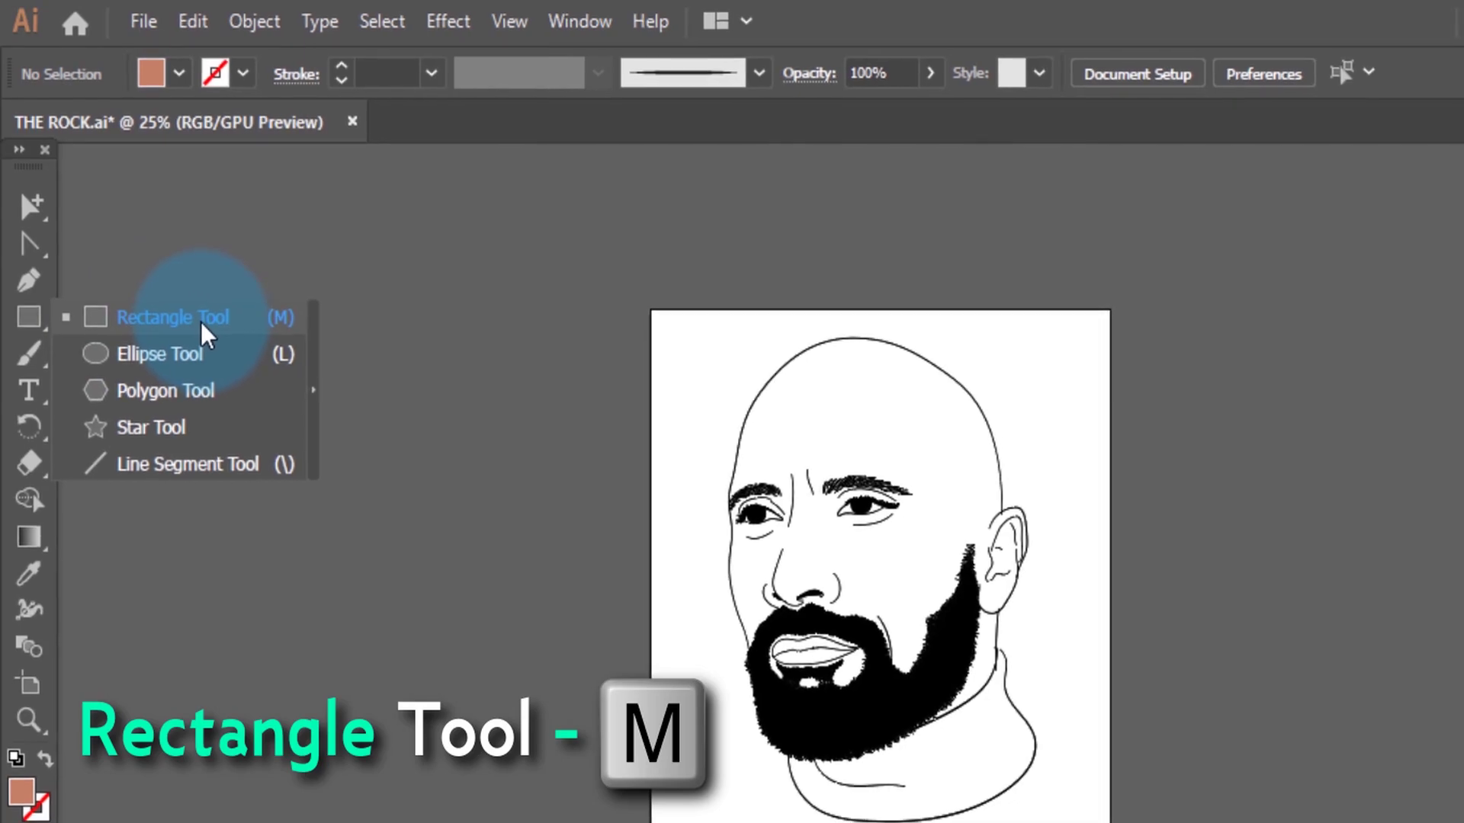
click(204, 330)
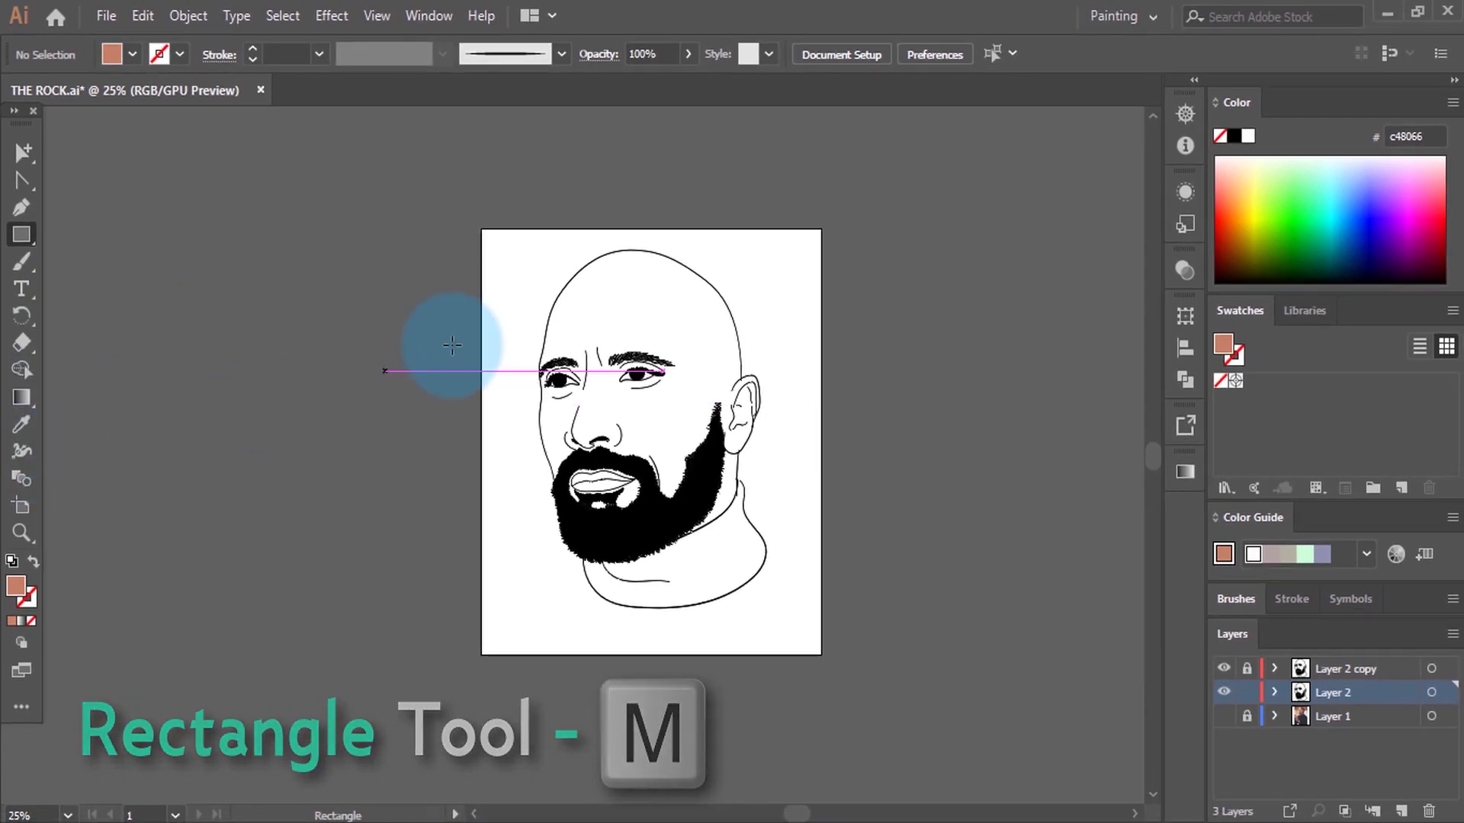
drag(446, 206, 863, 668)
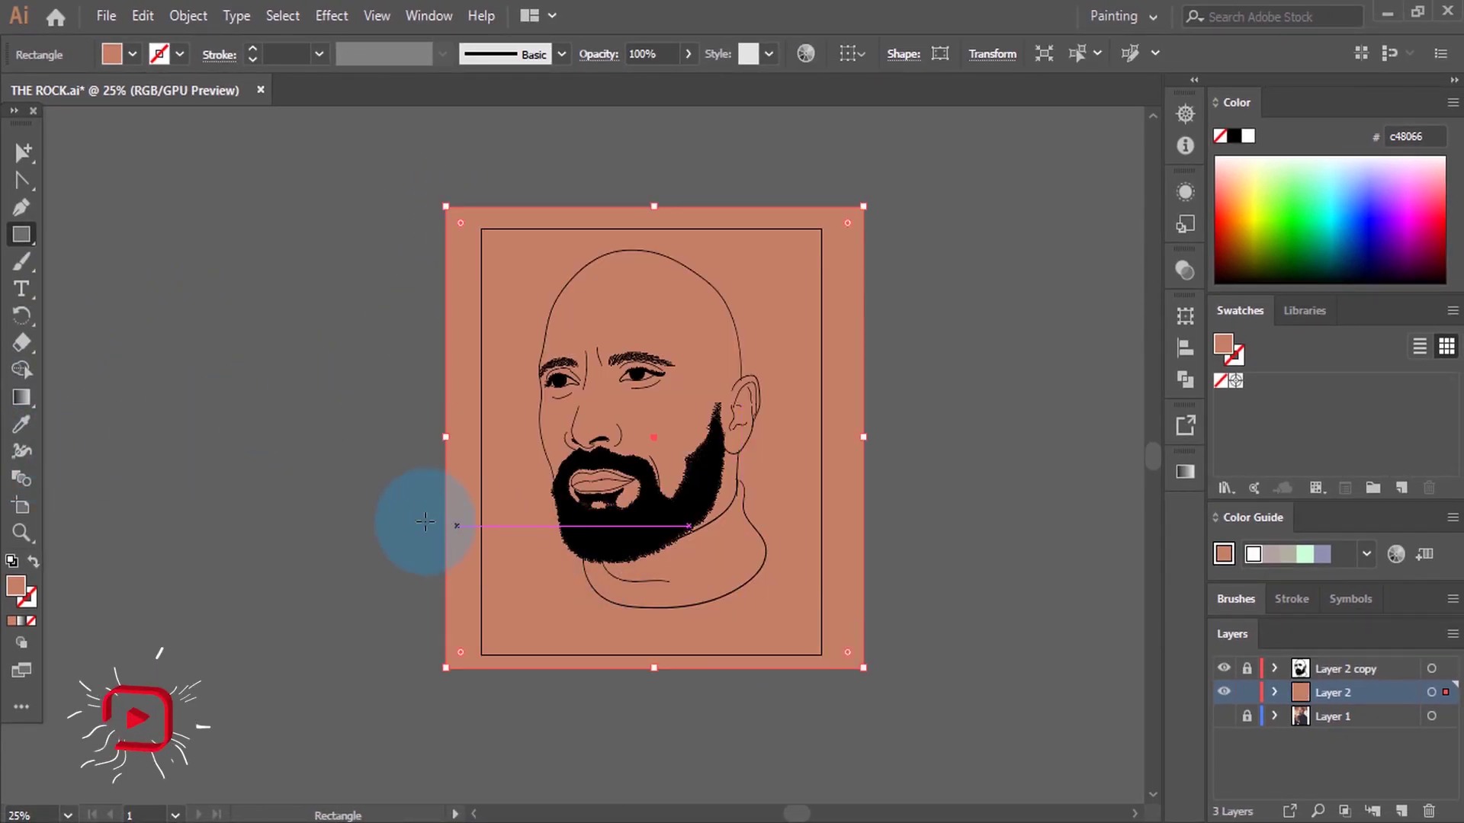
double_click(30, 593)
click(819, 281)
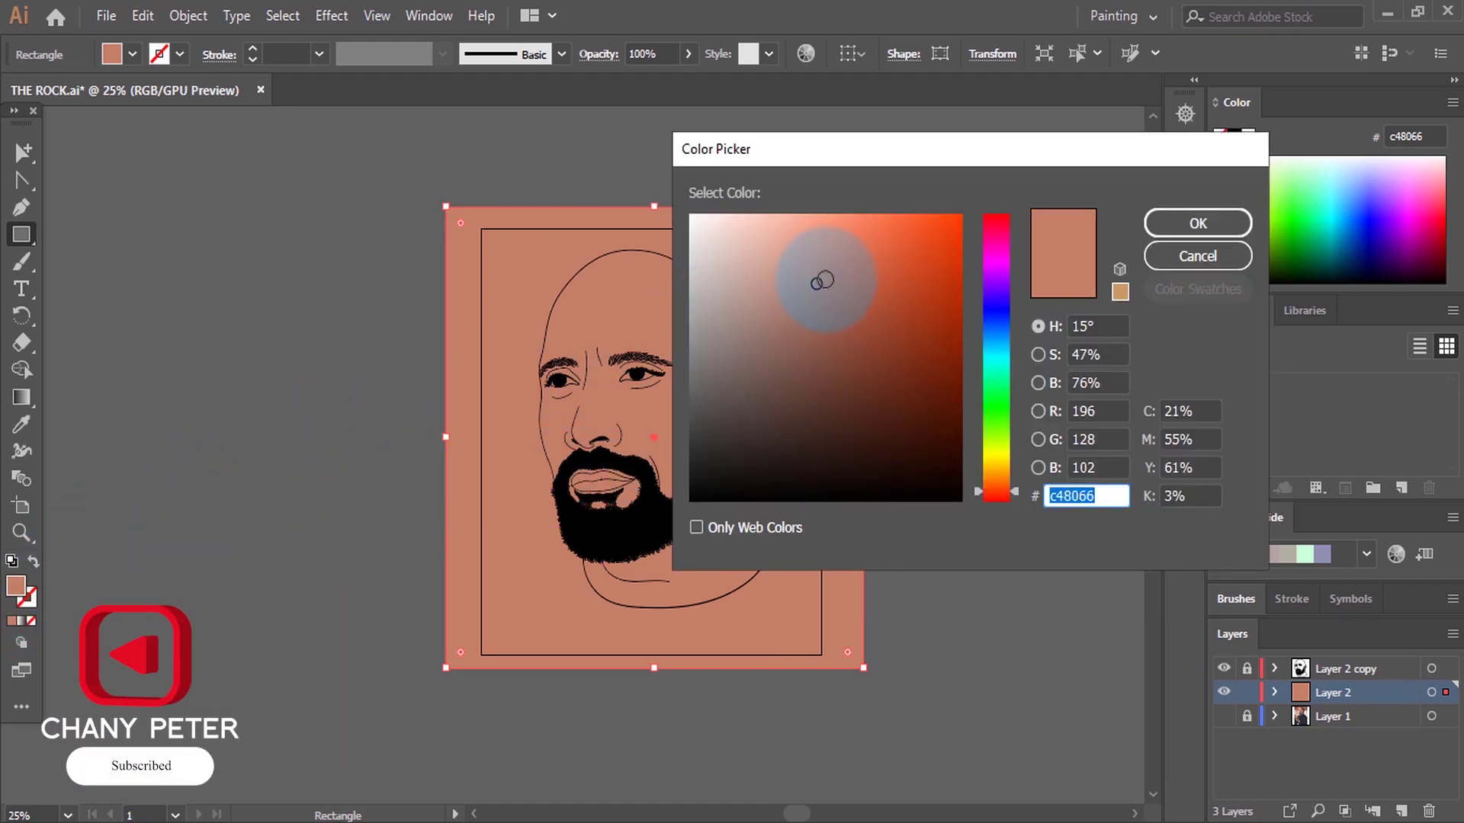
click(1194, 223)
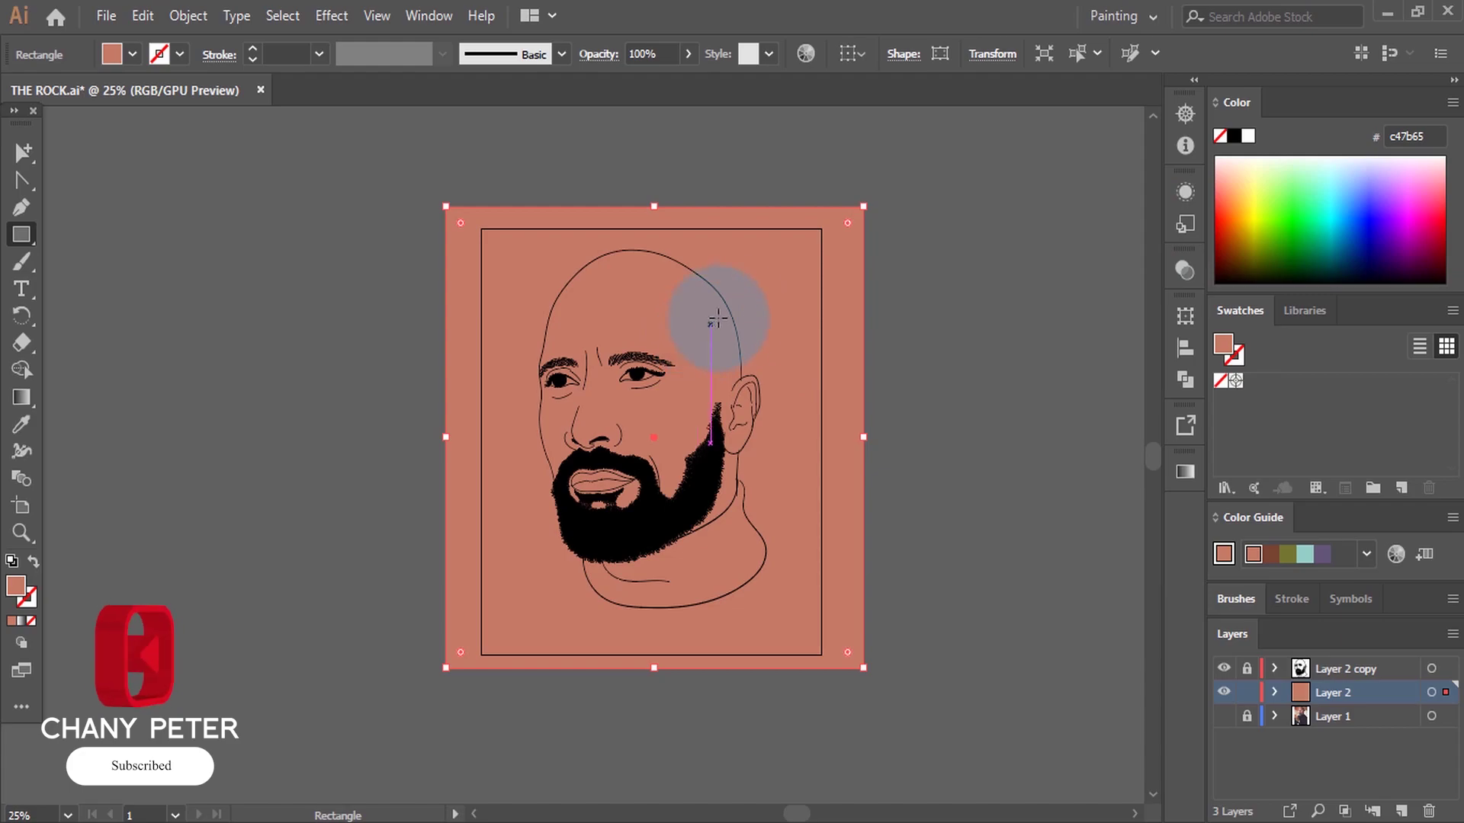
Step: Send the skin-tone rectangle to the back with Arrange > Send to Back
right_click(643, 178)
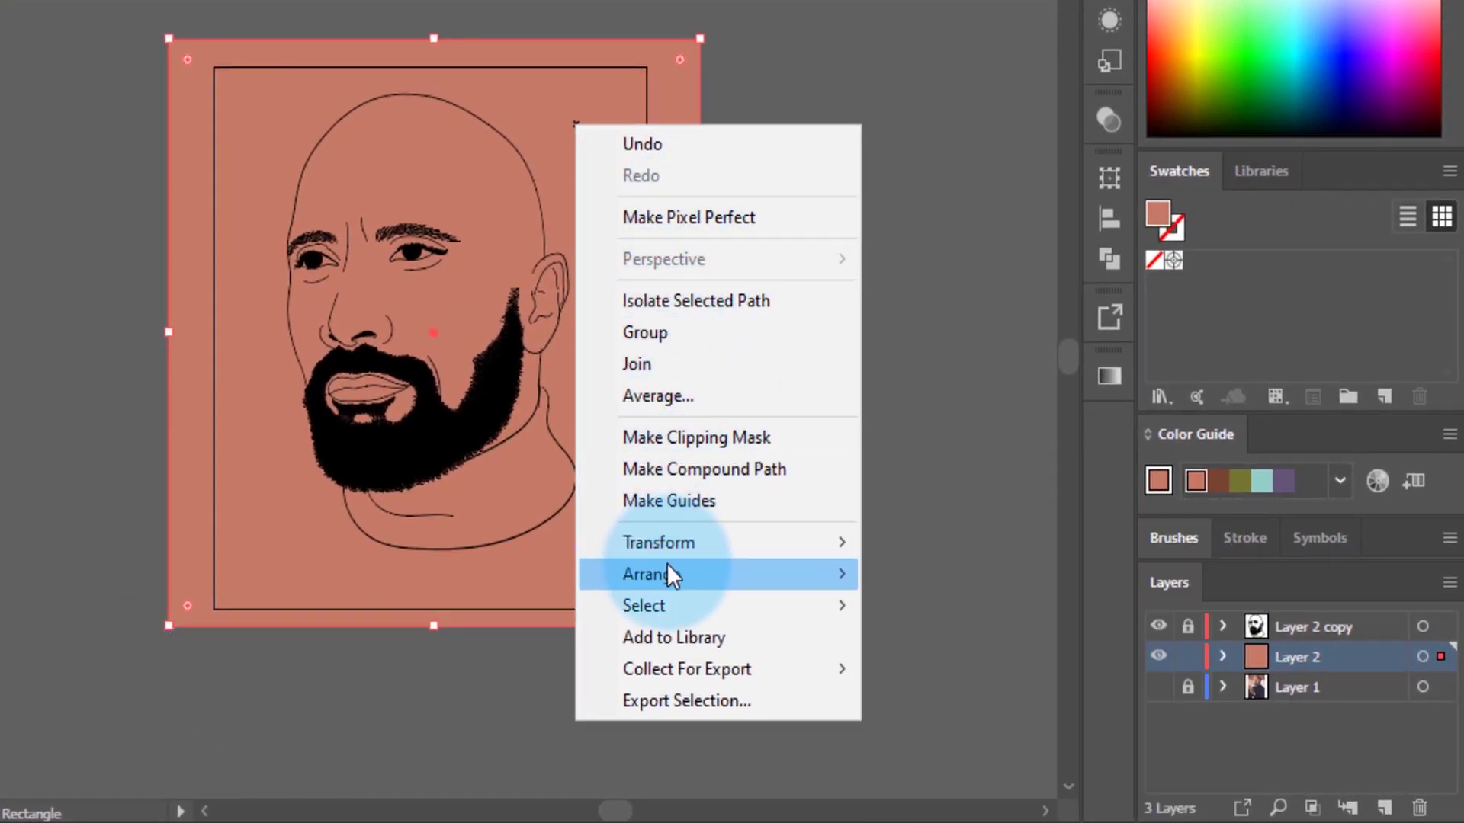
mouse_move(774, 575)
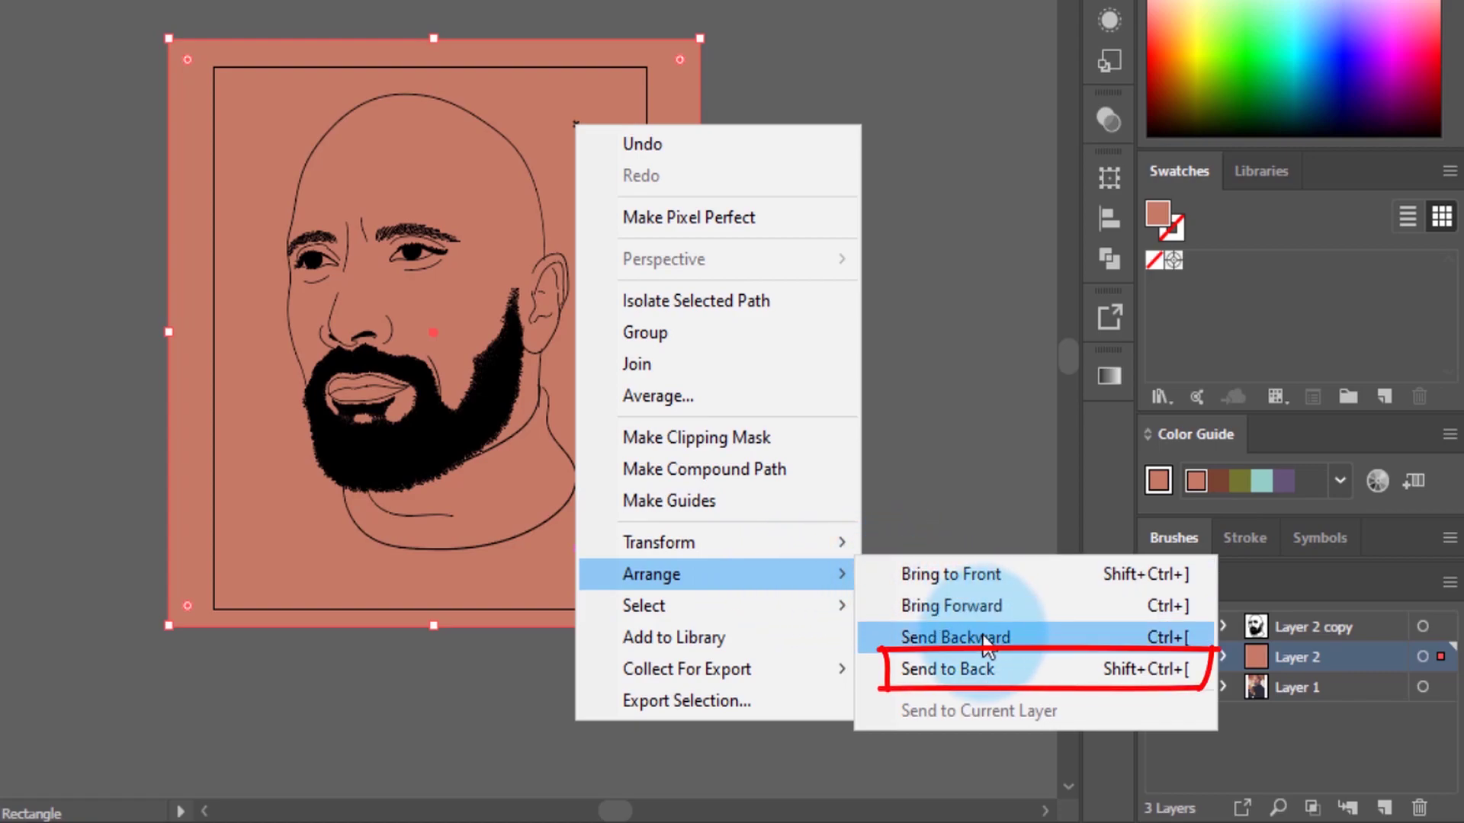
click(973, 674)
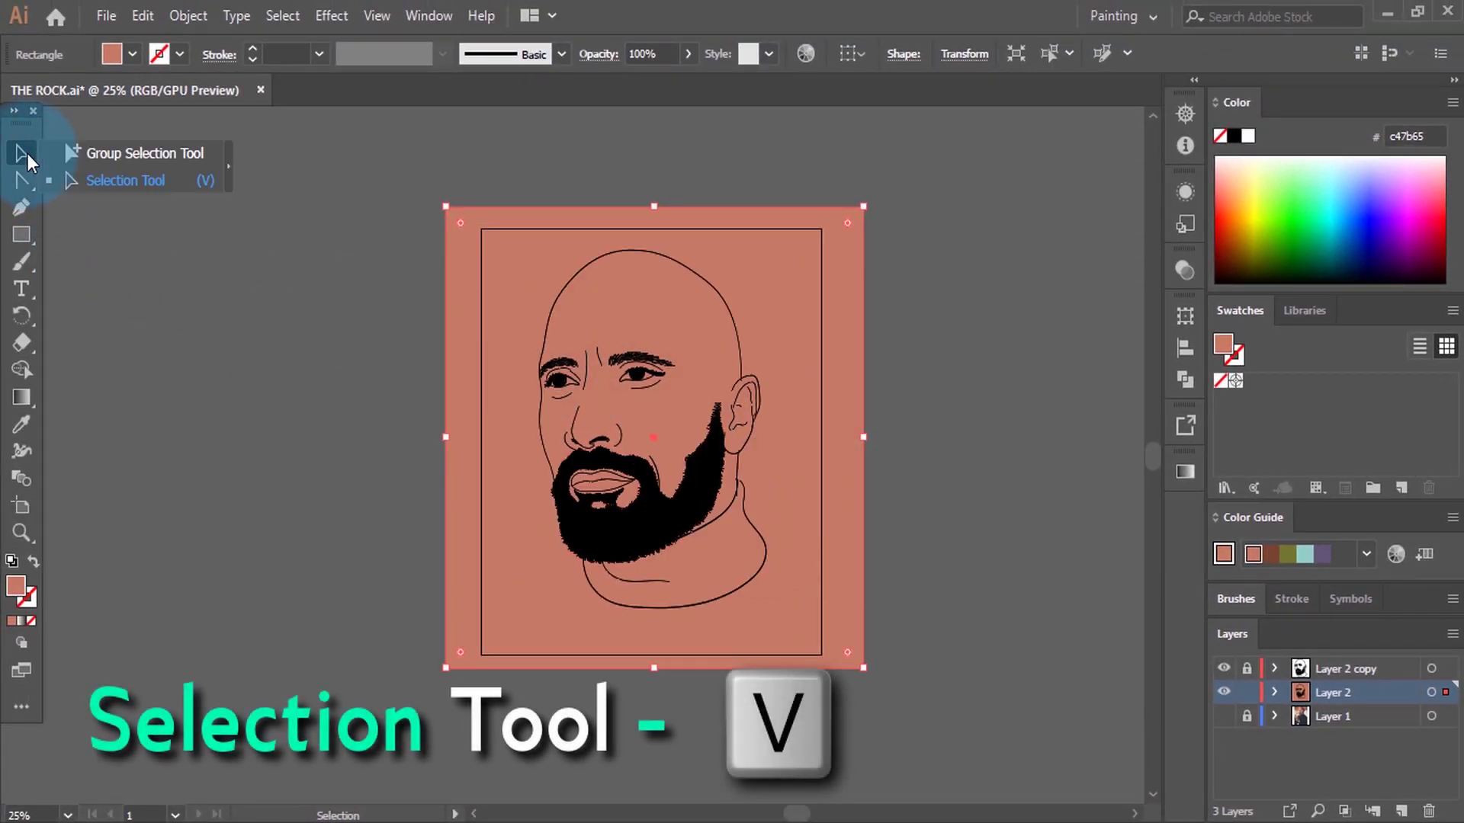
Step: Select all of Layer 2's artwork and merge the rectangle and line art with Pathfinder
drag(28, 153, 191, 179)
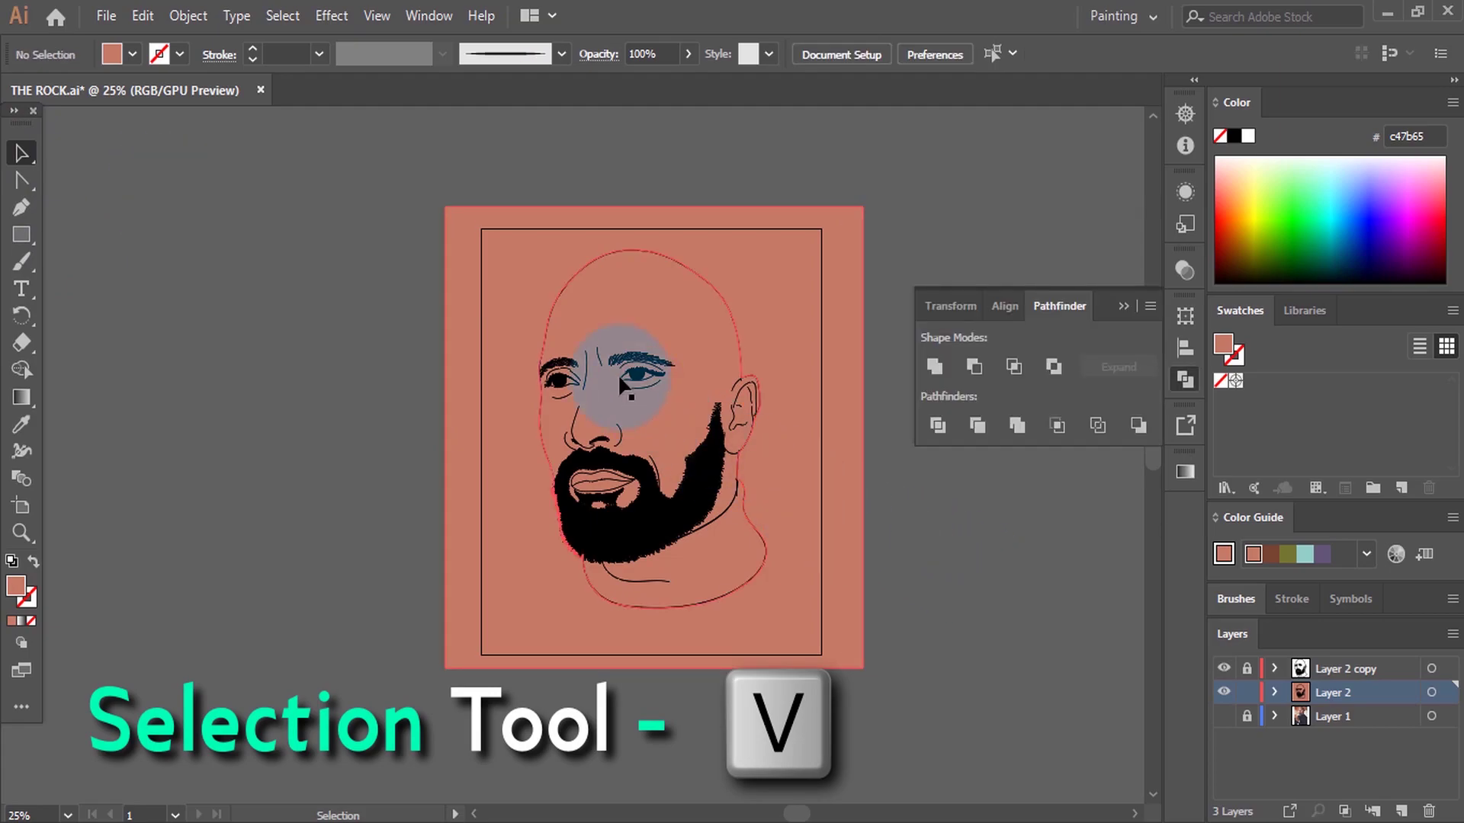
key(ctrl+a)
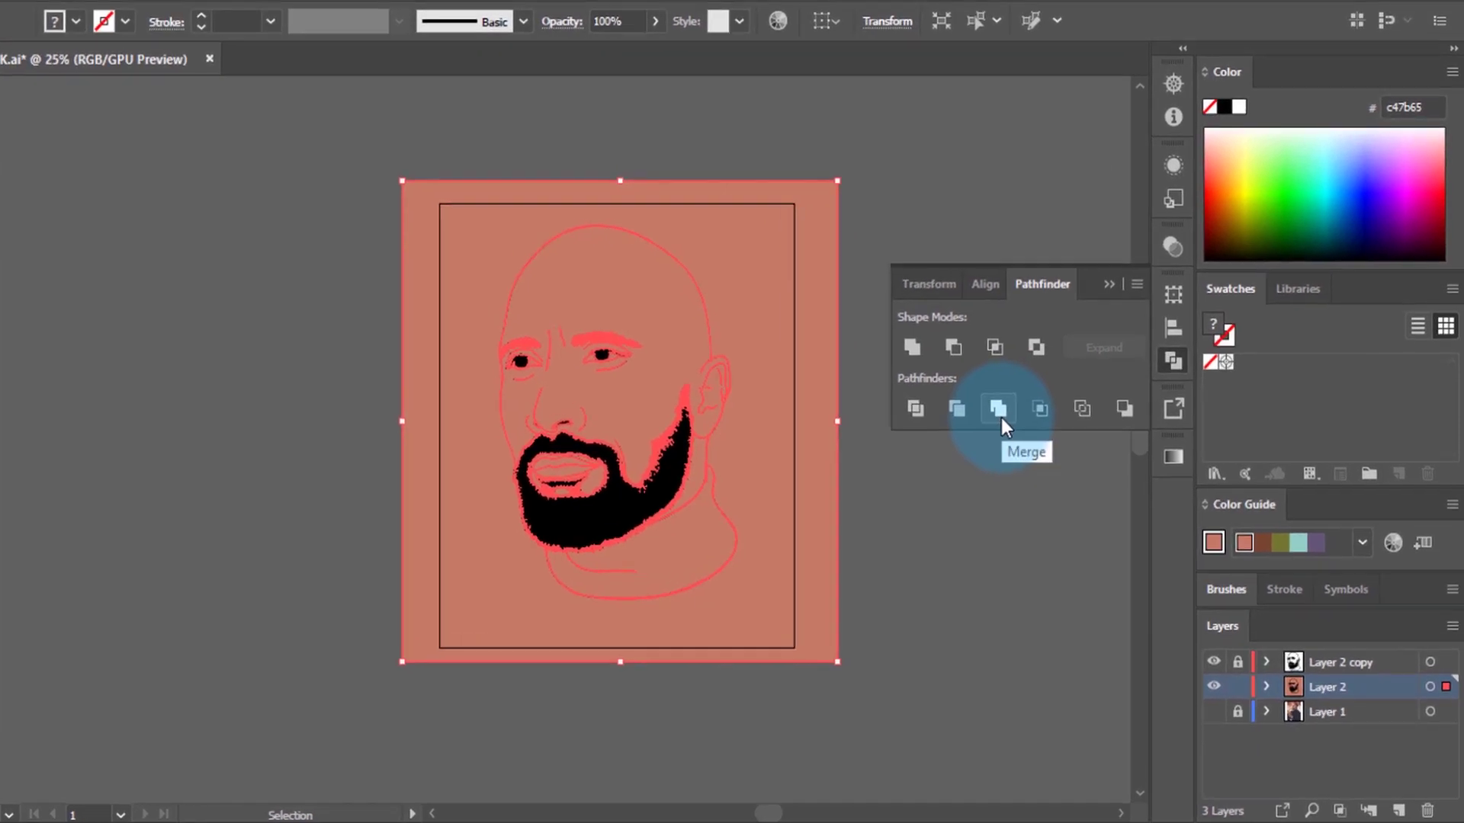
click(1001, 417)
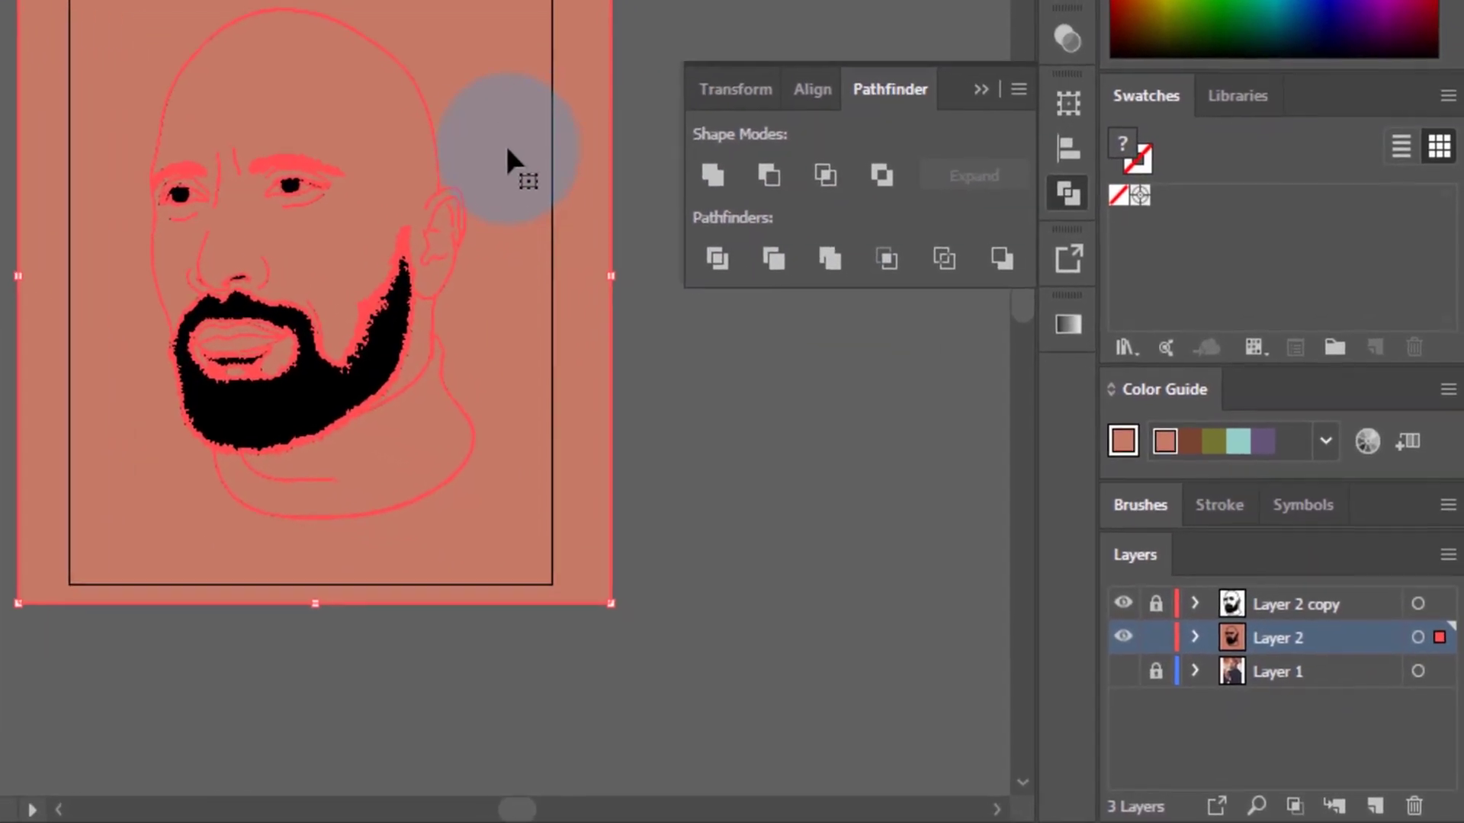
right_click(418, 29)
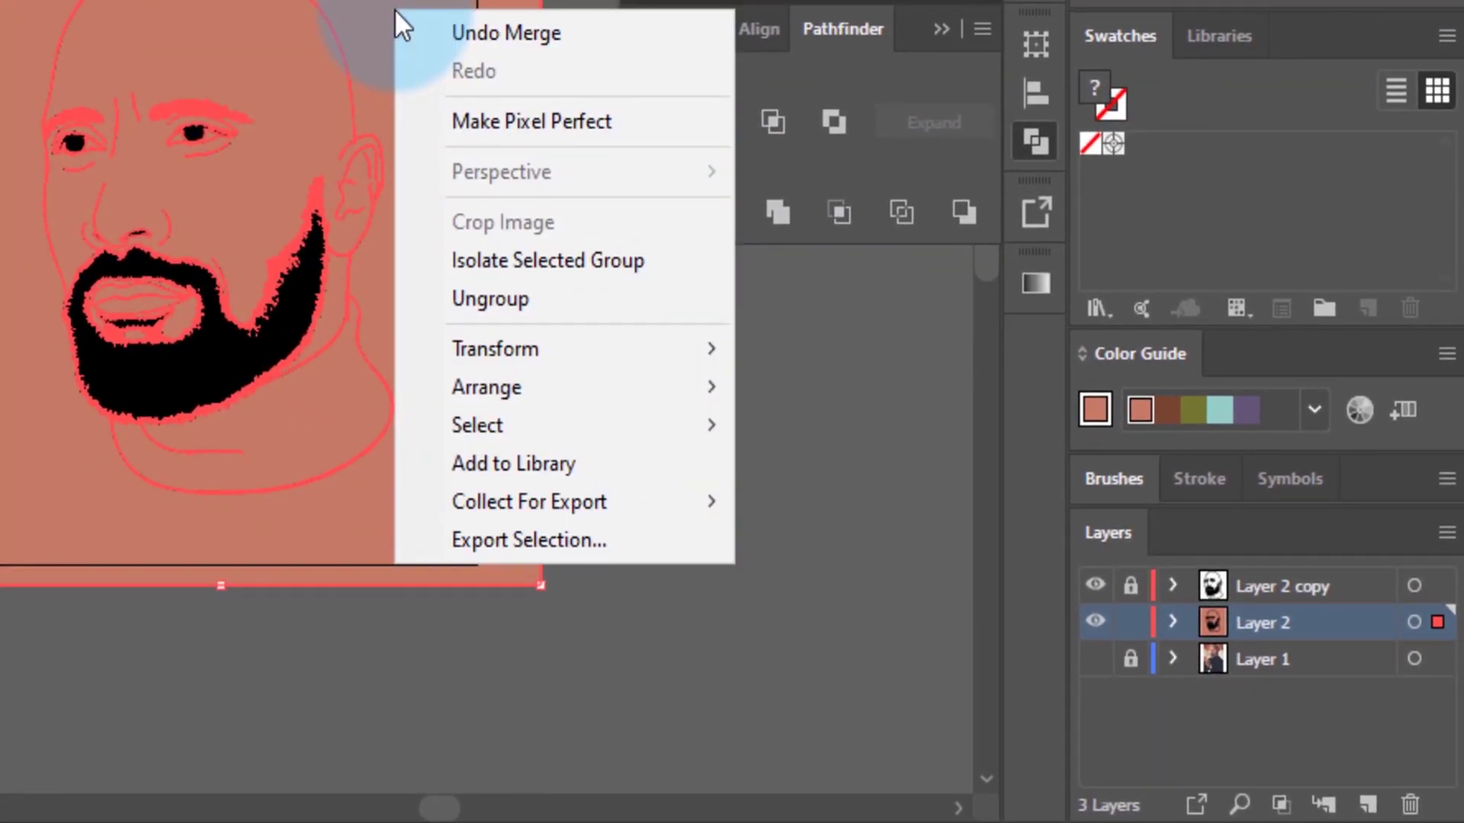
Step: Isolate the merged group and delete the skin-tone background piece surrounding the head
click(538, 258)
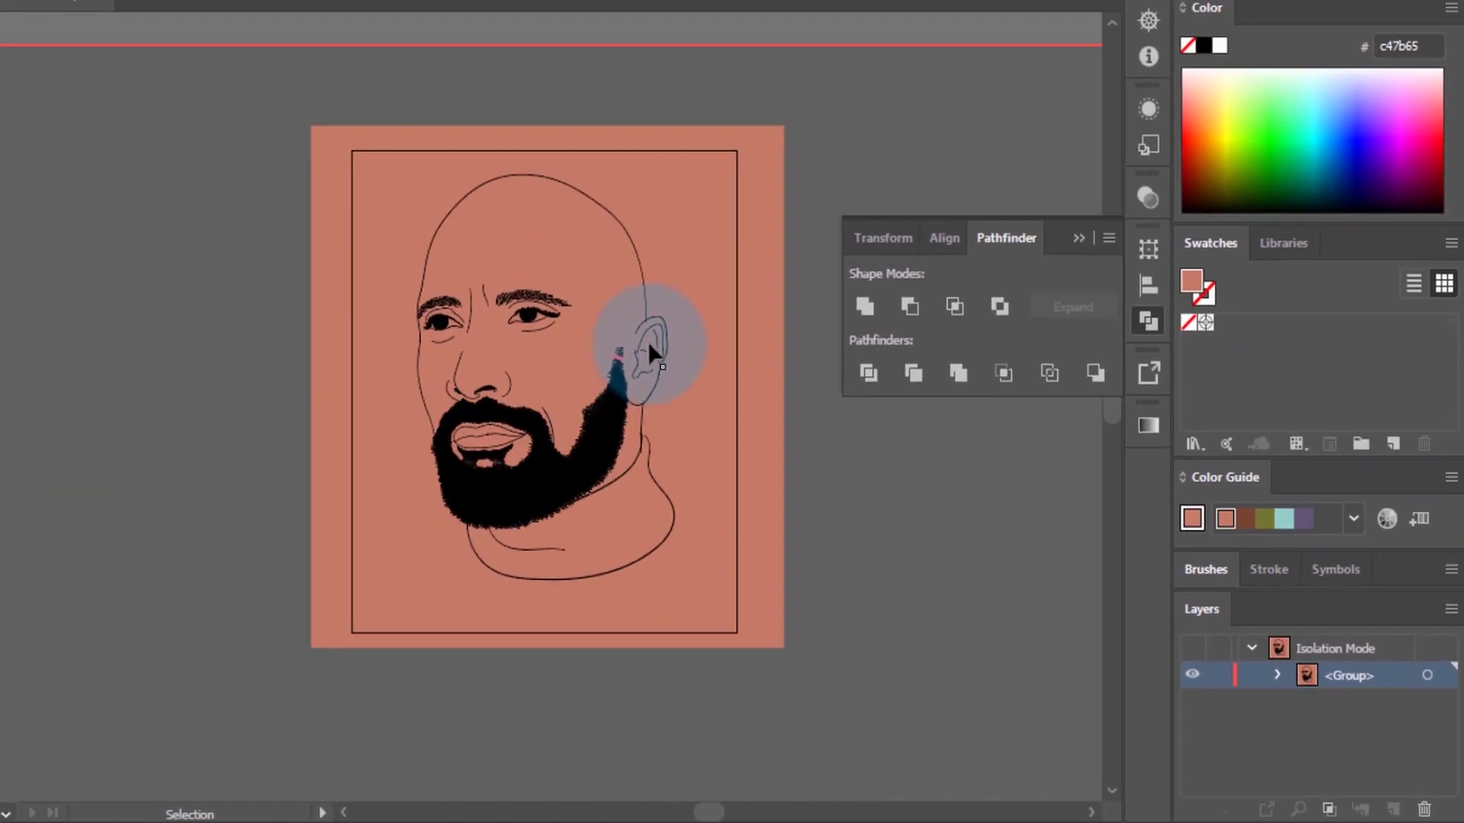
key(Delete)
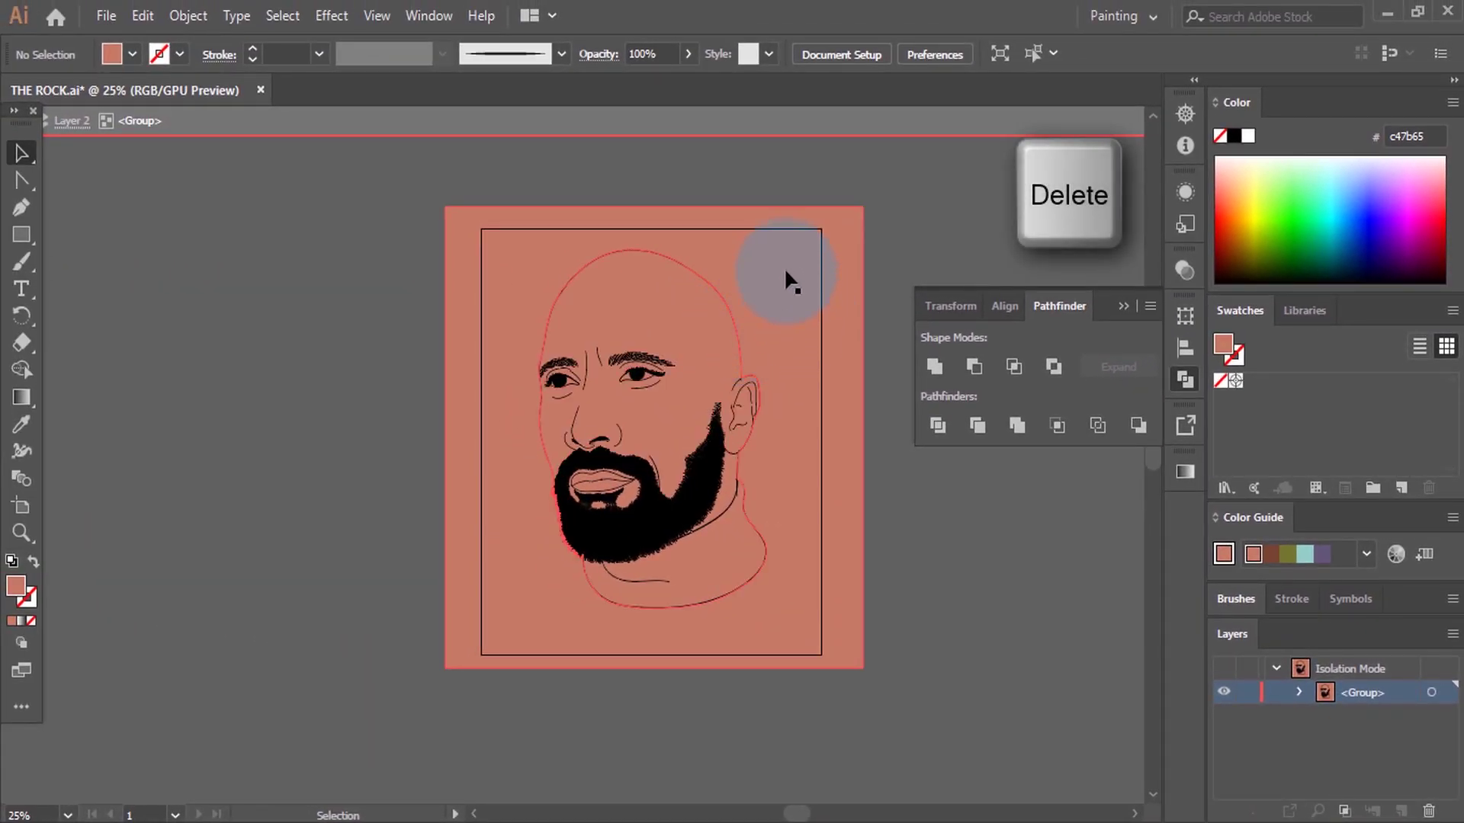
click(784, 267)
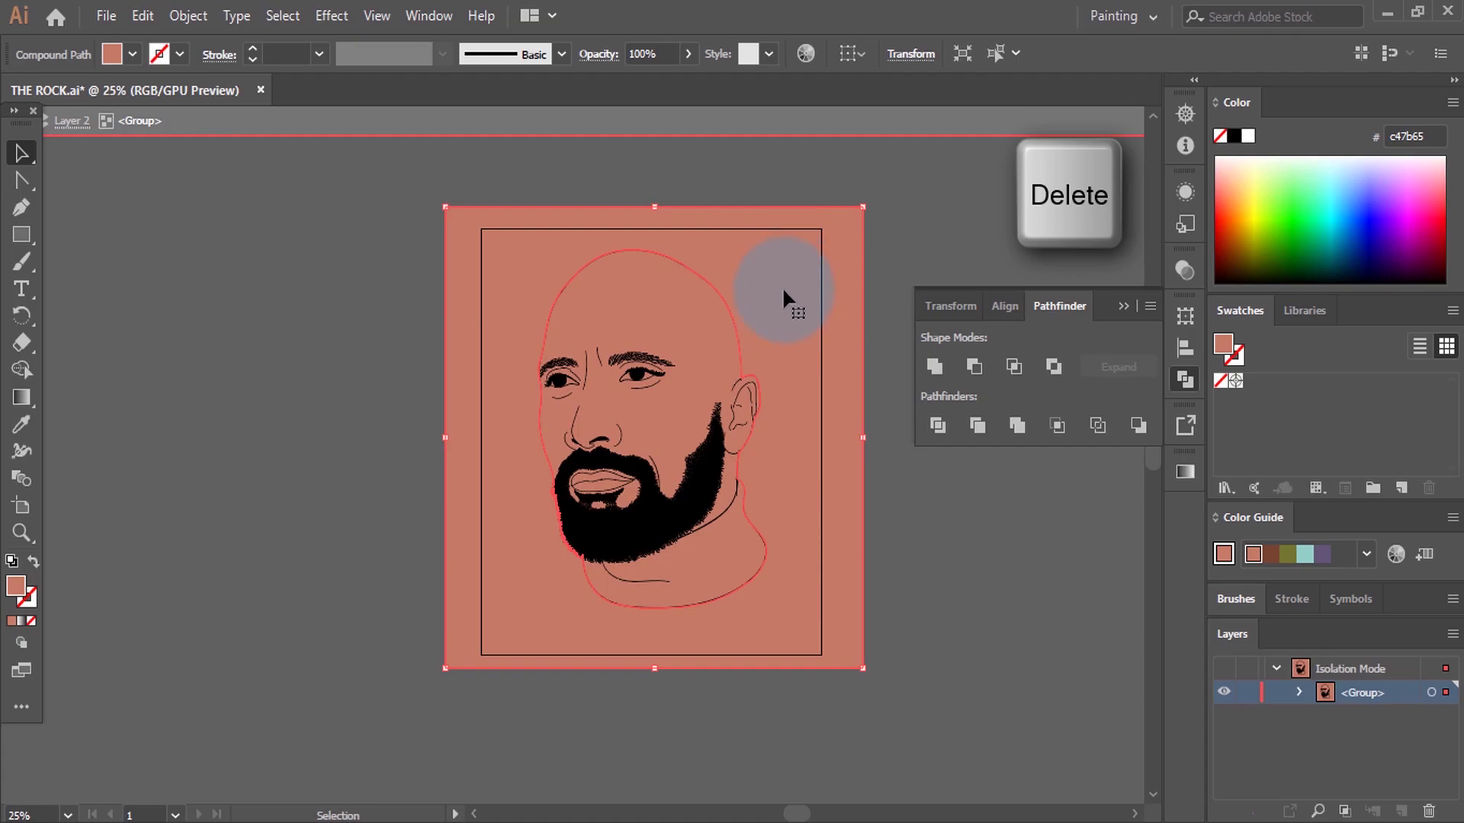
click(781, 287)
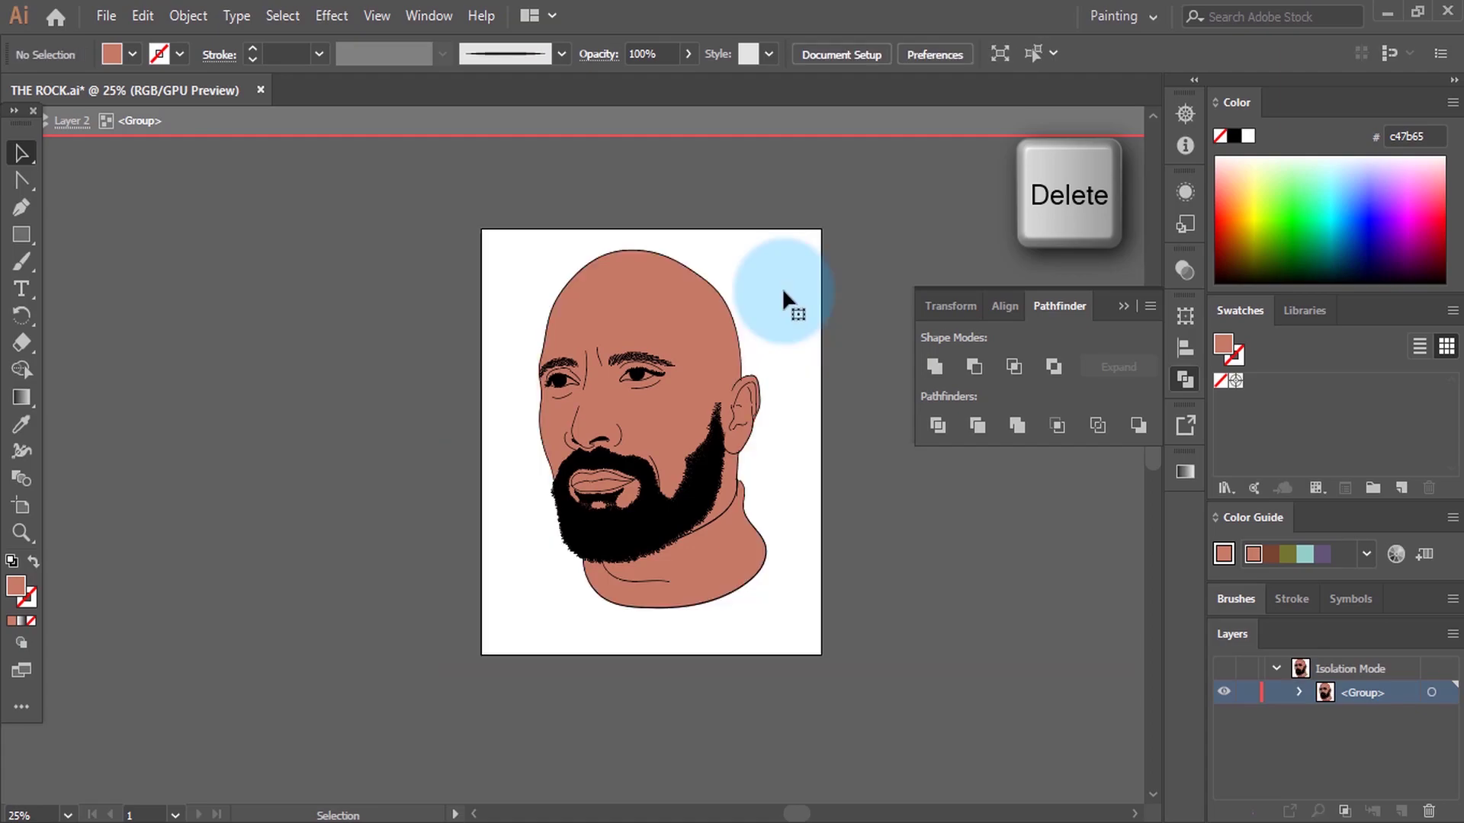
Step: Select the eye-white paths of both the right and left eyes with Direct Selection
key(a)
scroll(642, 373, up, 5)
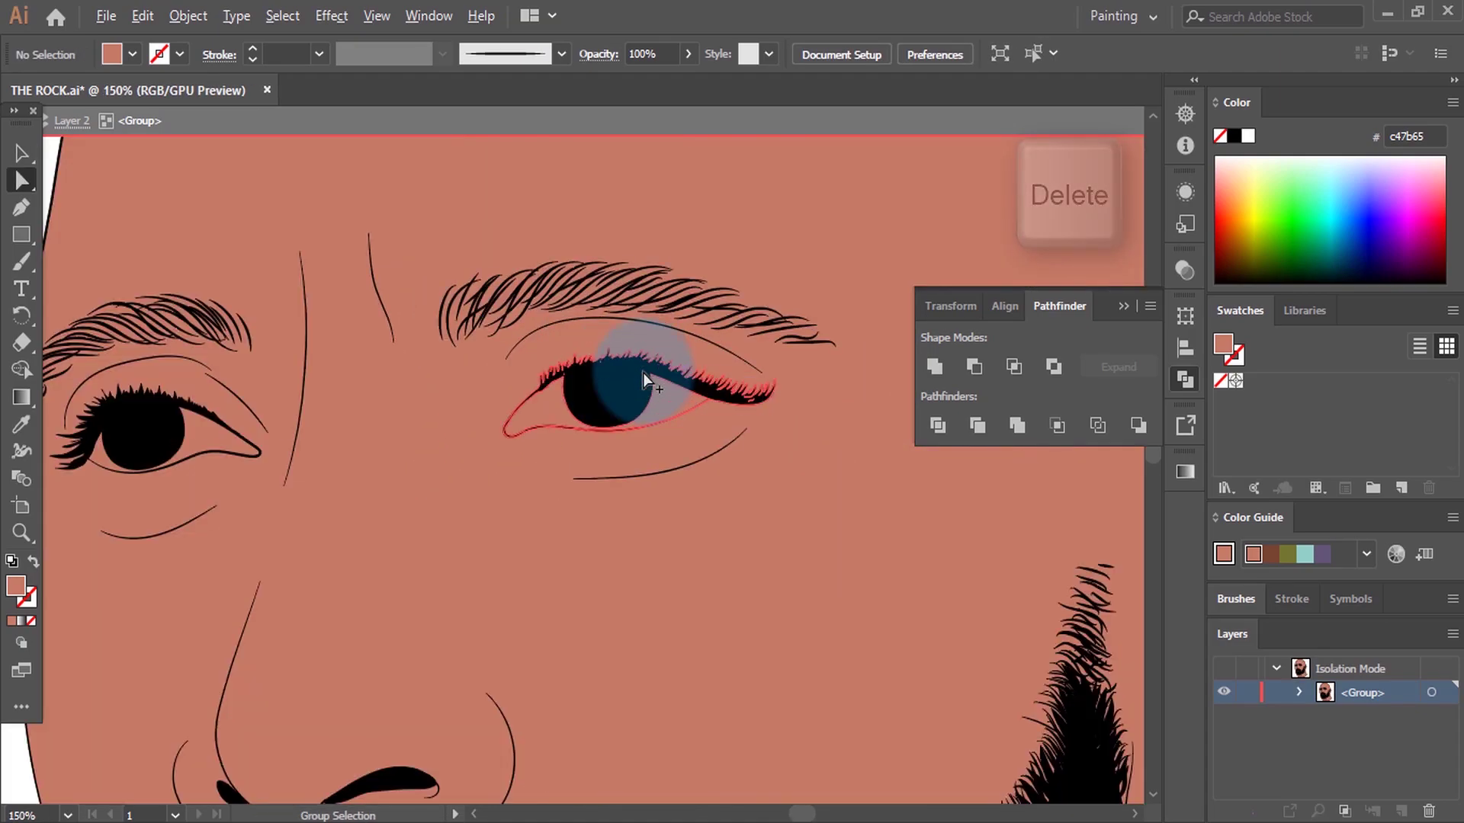
scroll(660, 397, down, 4)
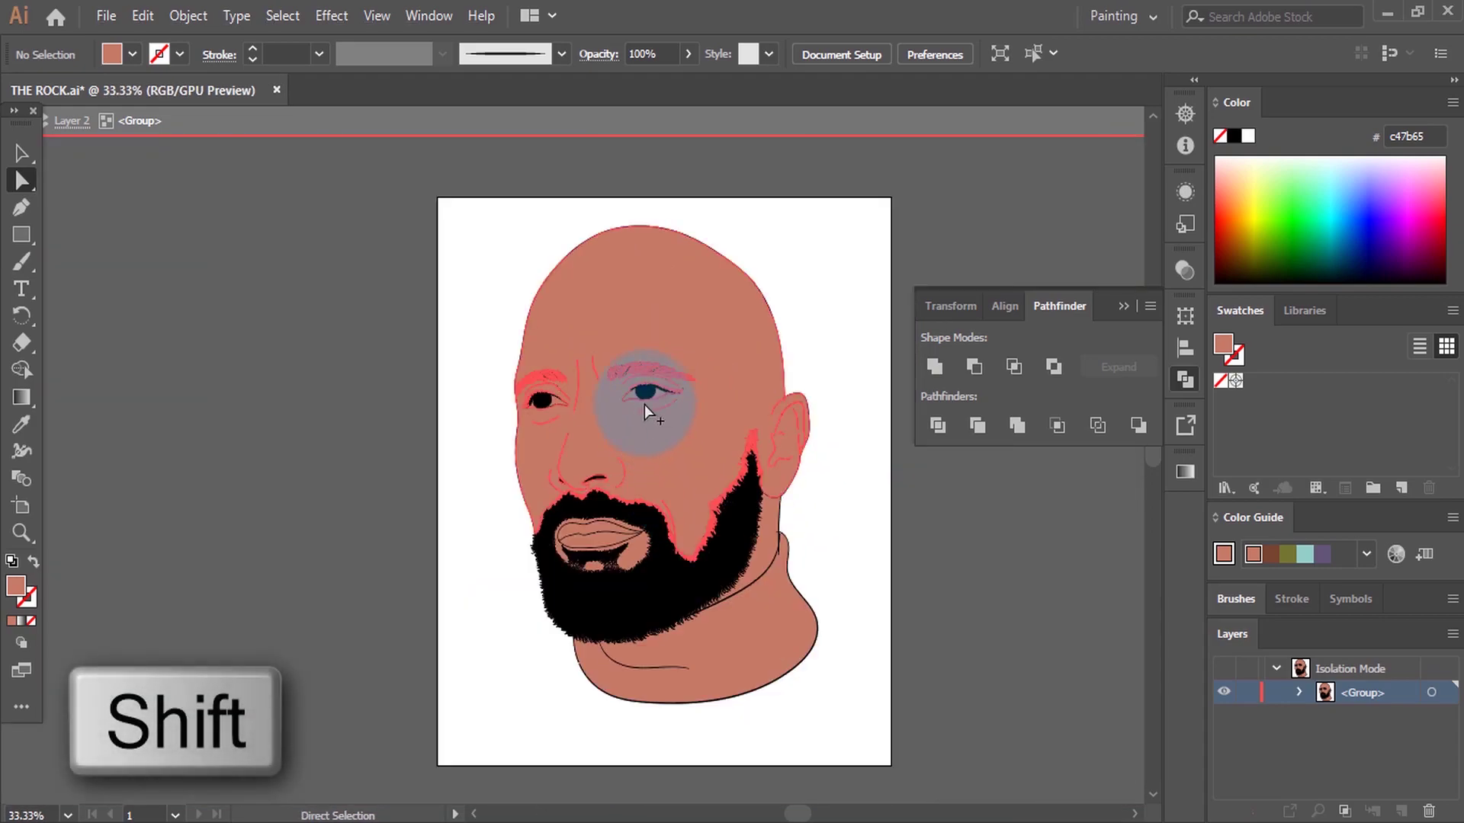
scroll(643, 404, up, 6)
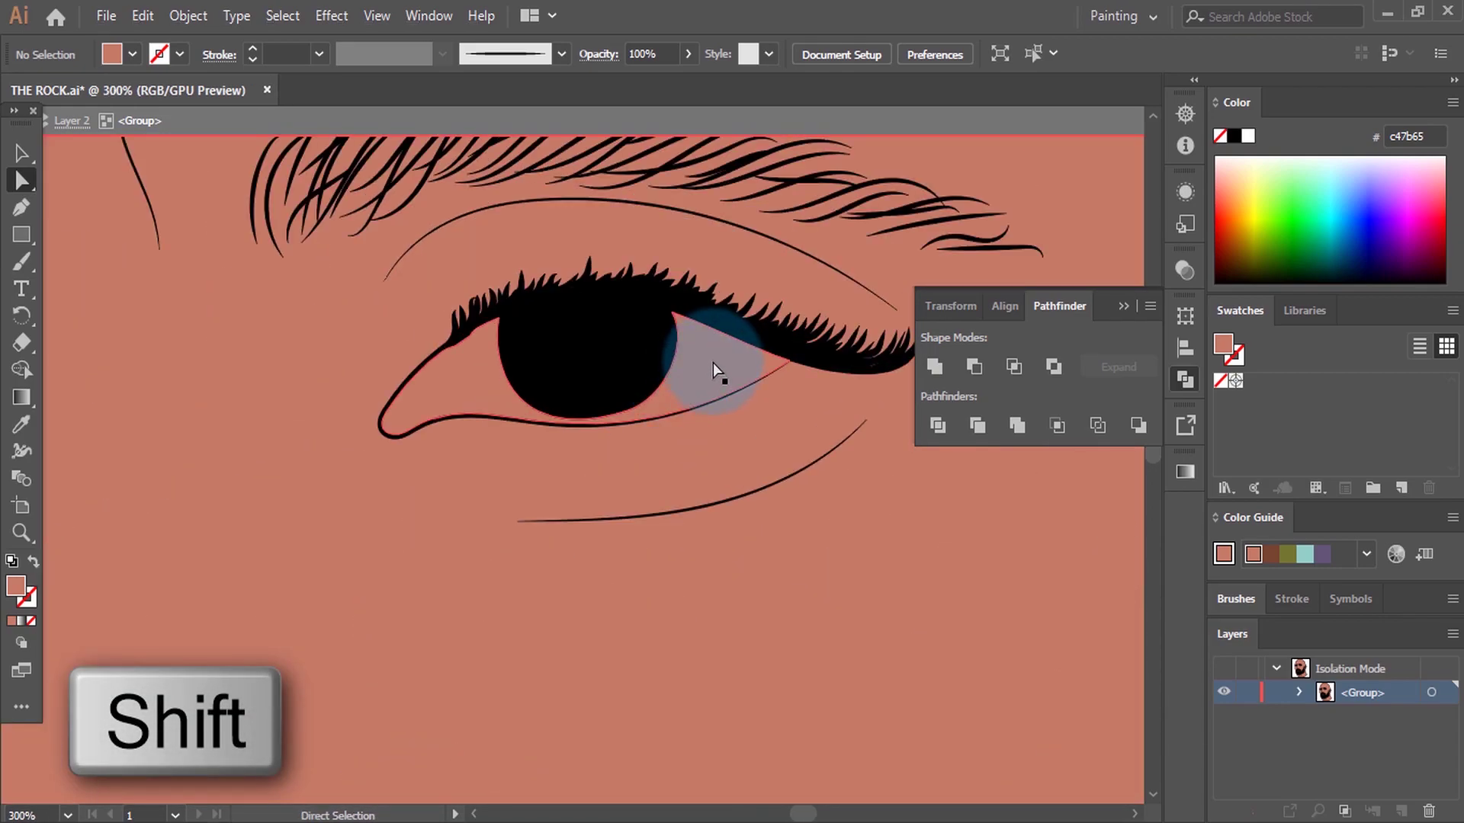
shift+click(712, 366)
scroll(712, 369, down, 4)
shift+click(574, 433)
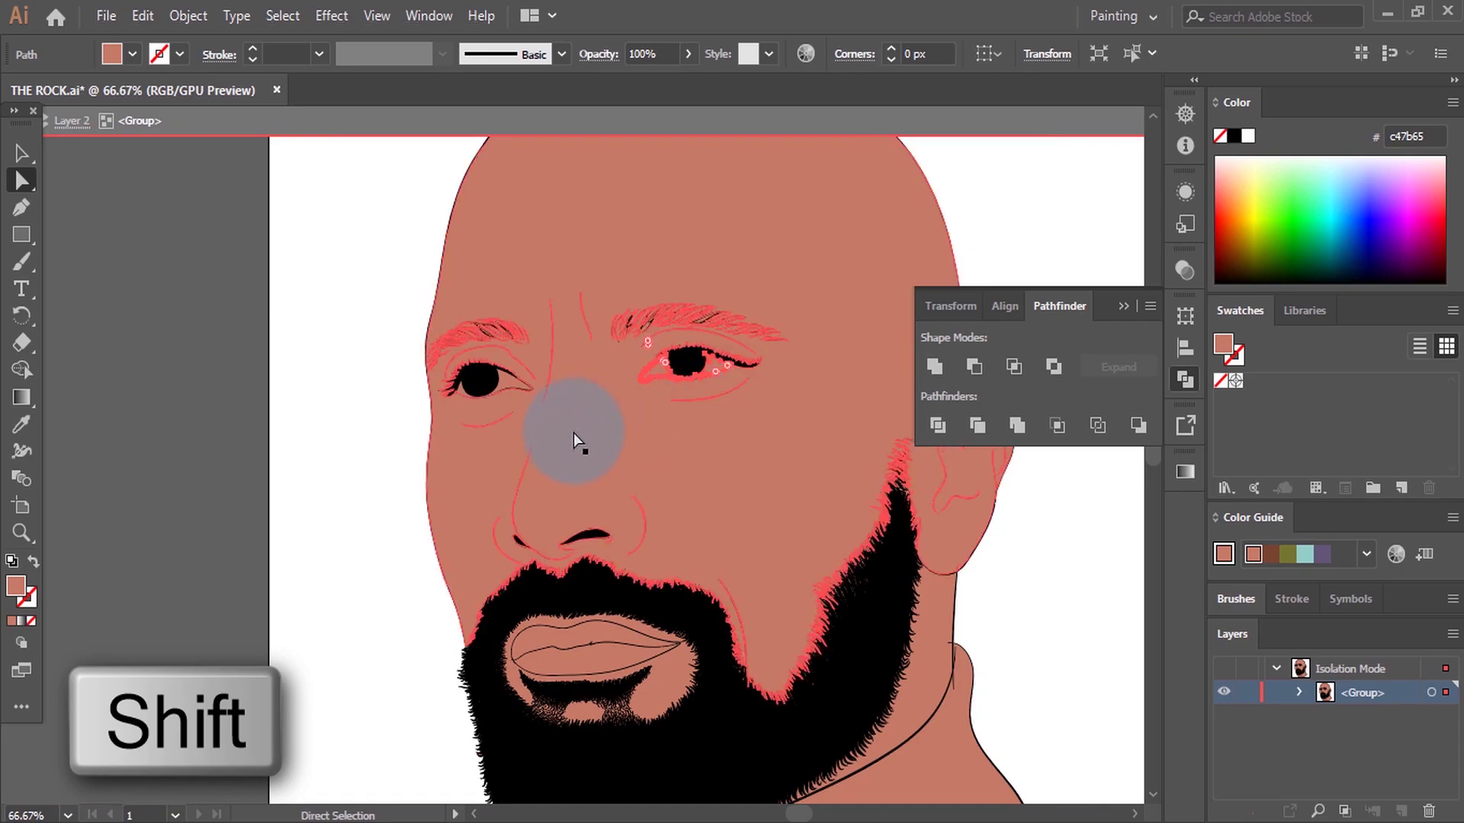
scroll(538, 421, up, 4)
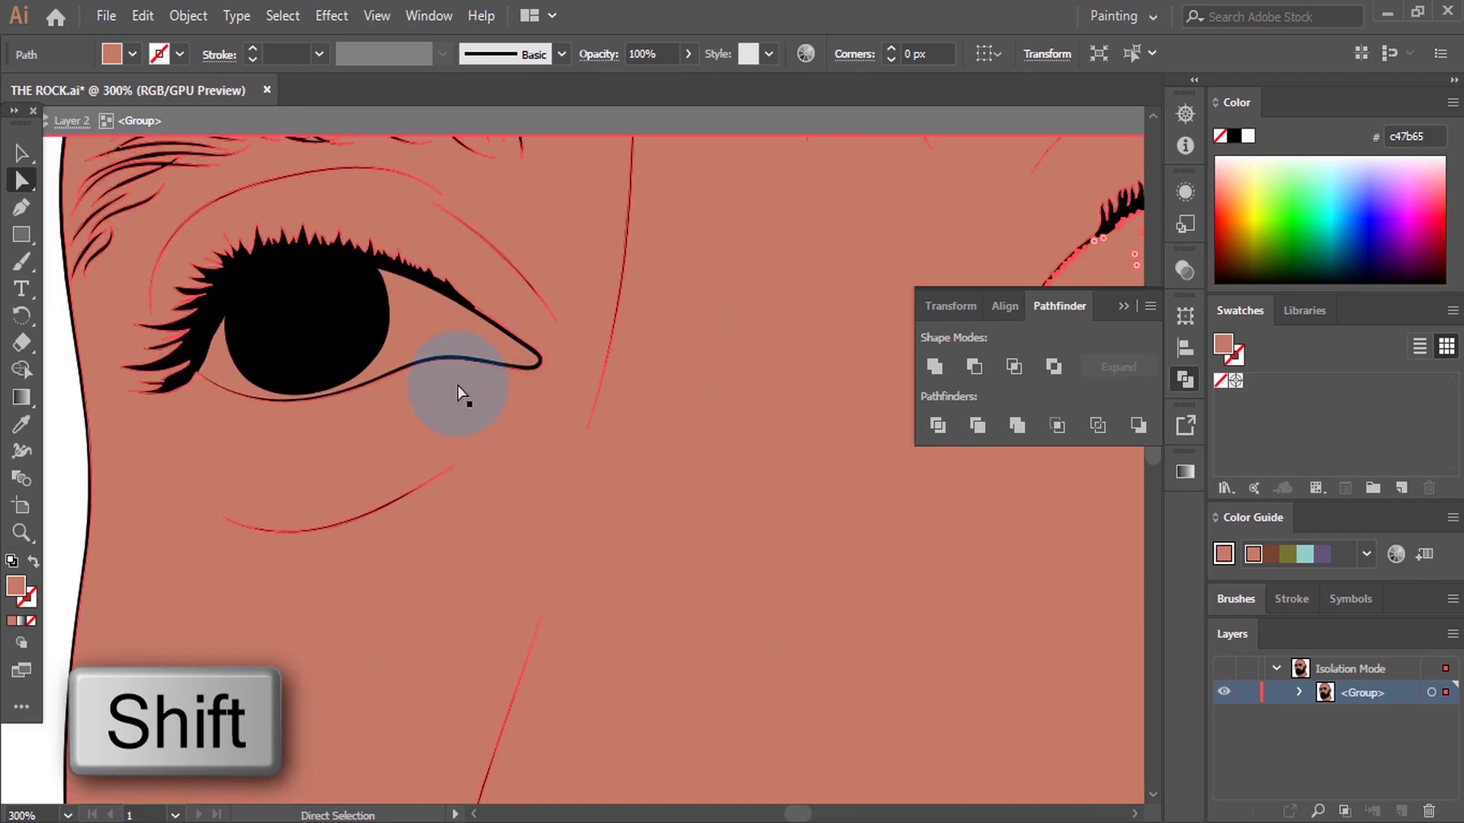
shift+click(437, 314)
scroll(430, 308, down, 5)
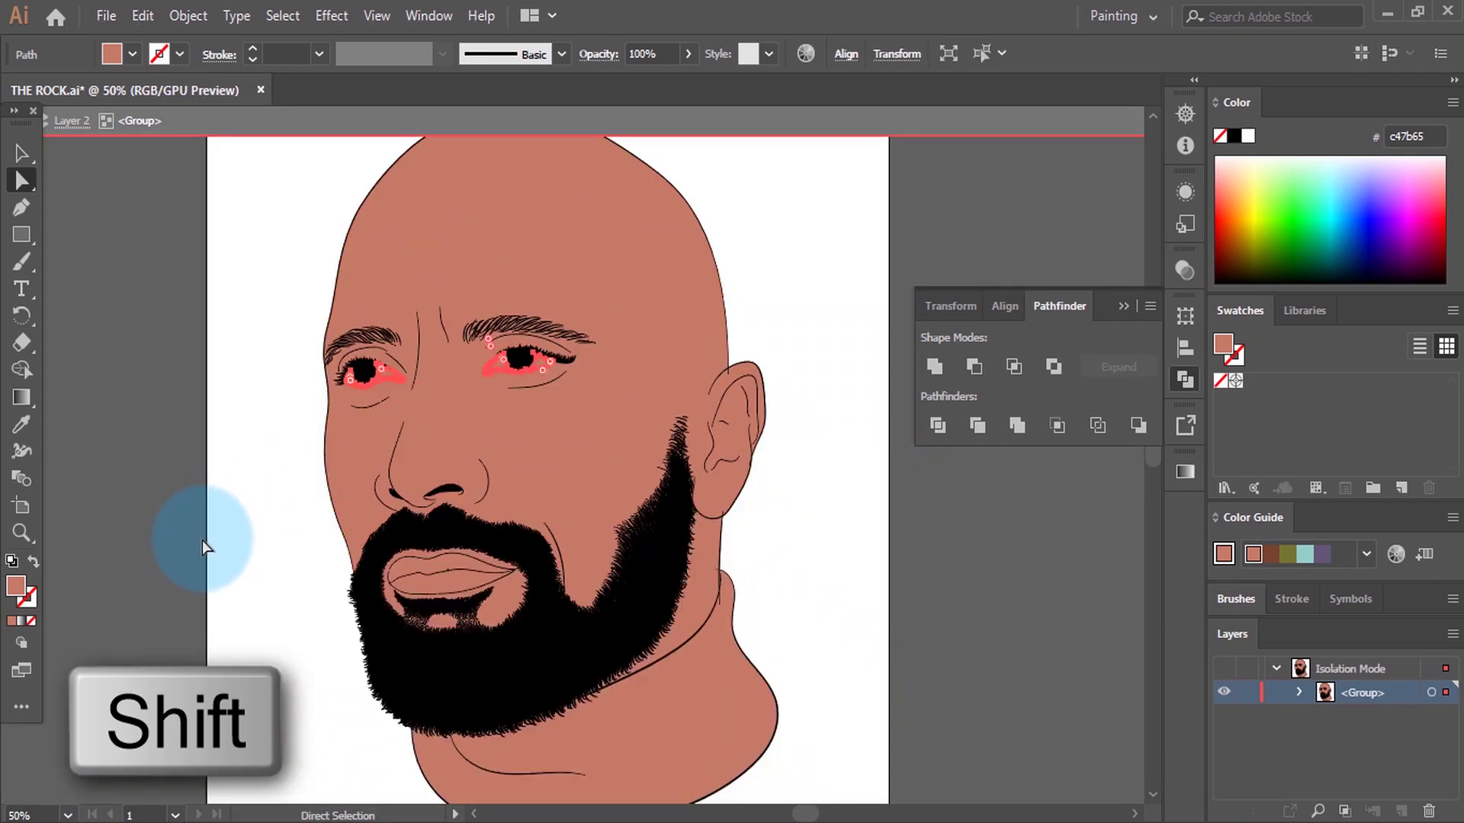
Step: Fill the selected eye whites with light pink efdcd8 and close the Pathfinder panel
double_click(15, 589)
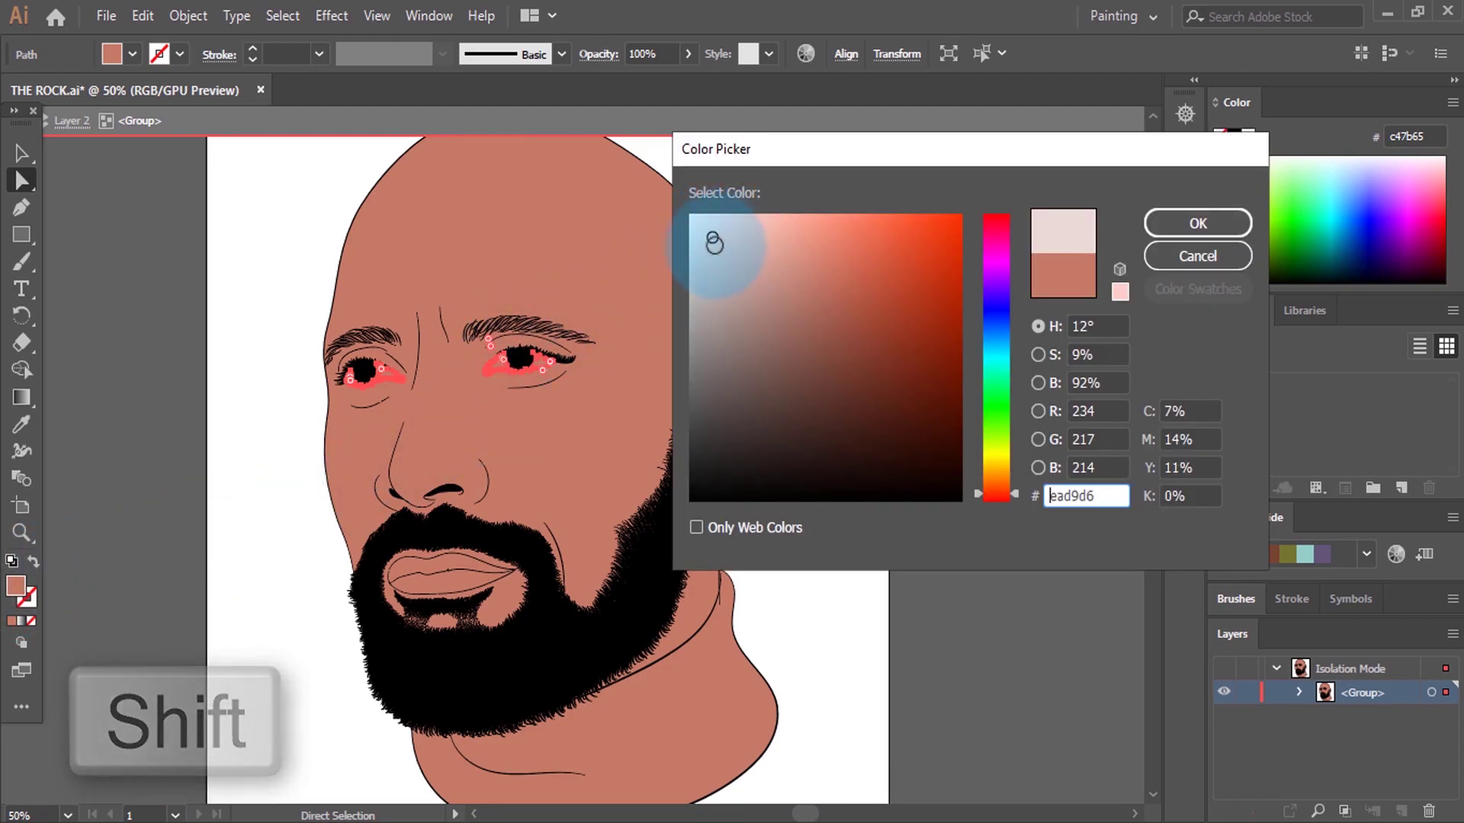
click(1183, 222)
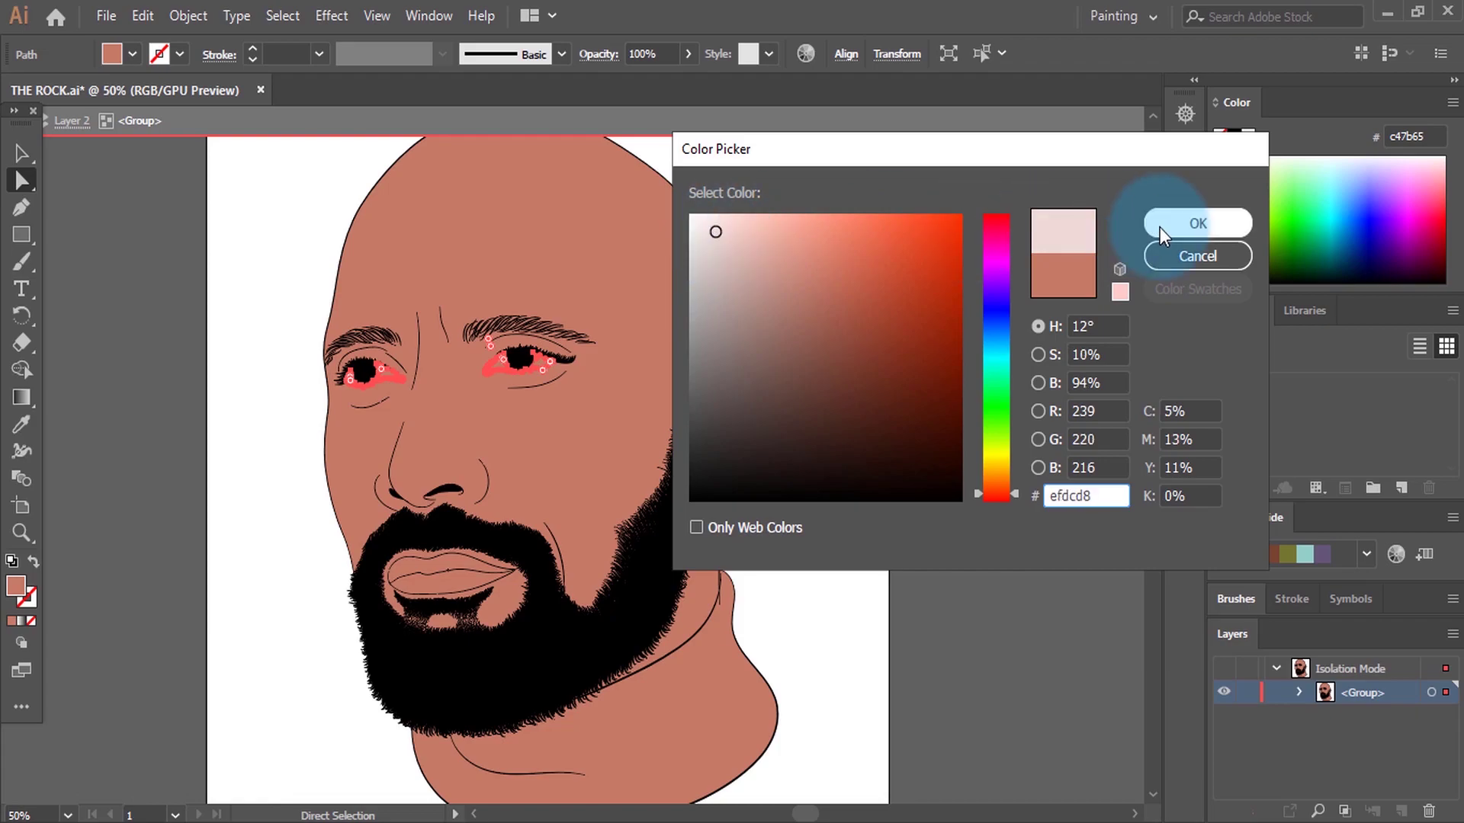
click(789, 350)
scroll(800, 353, down, 1)
scroll(800, 352, down, 1)
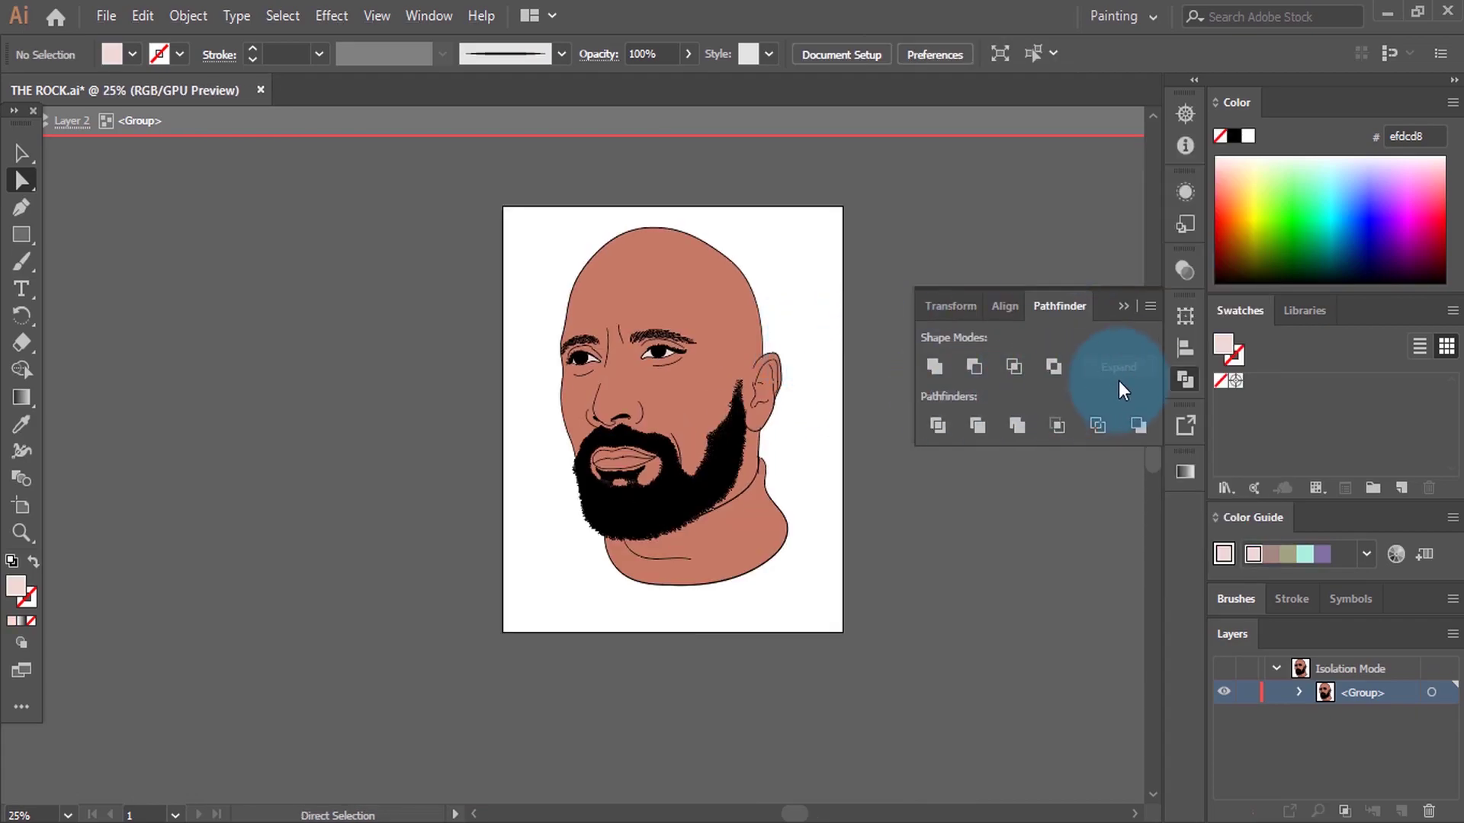
click(1187, 383)
scroll(677, 484, up, 3)
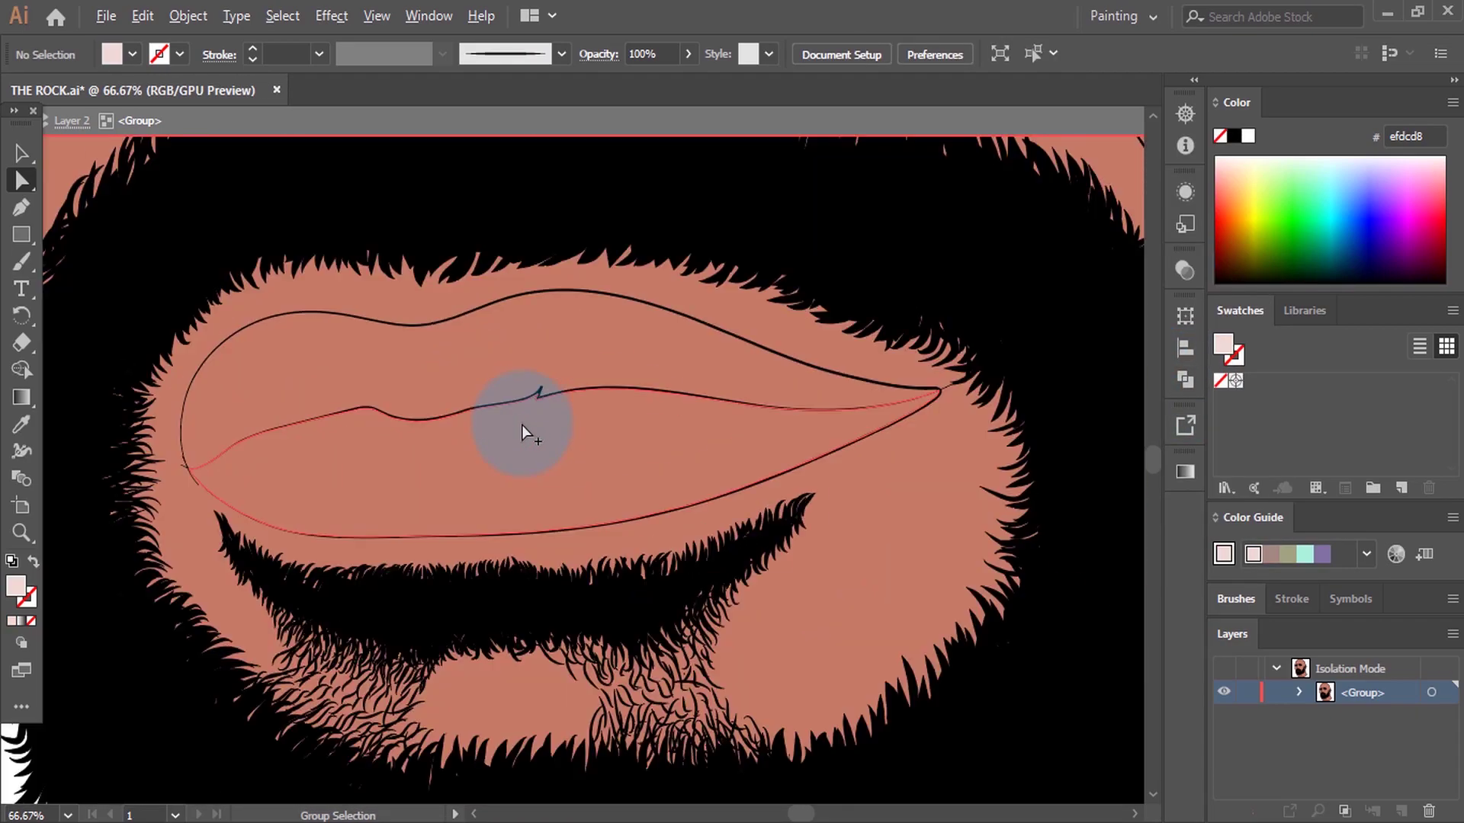